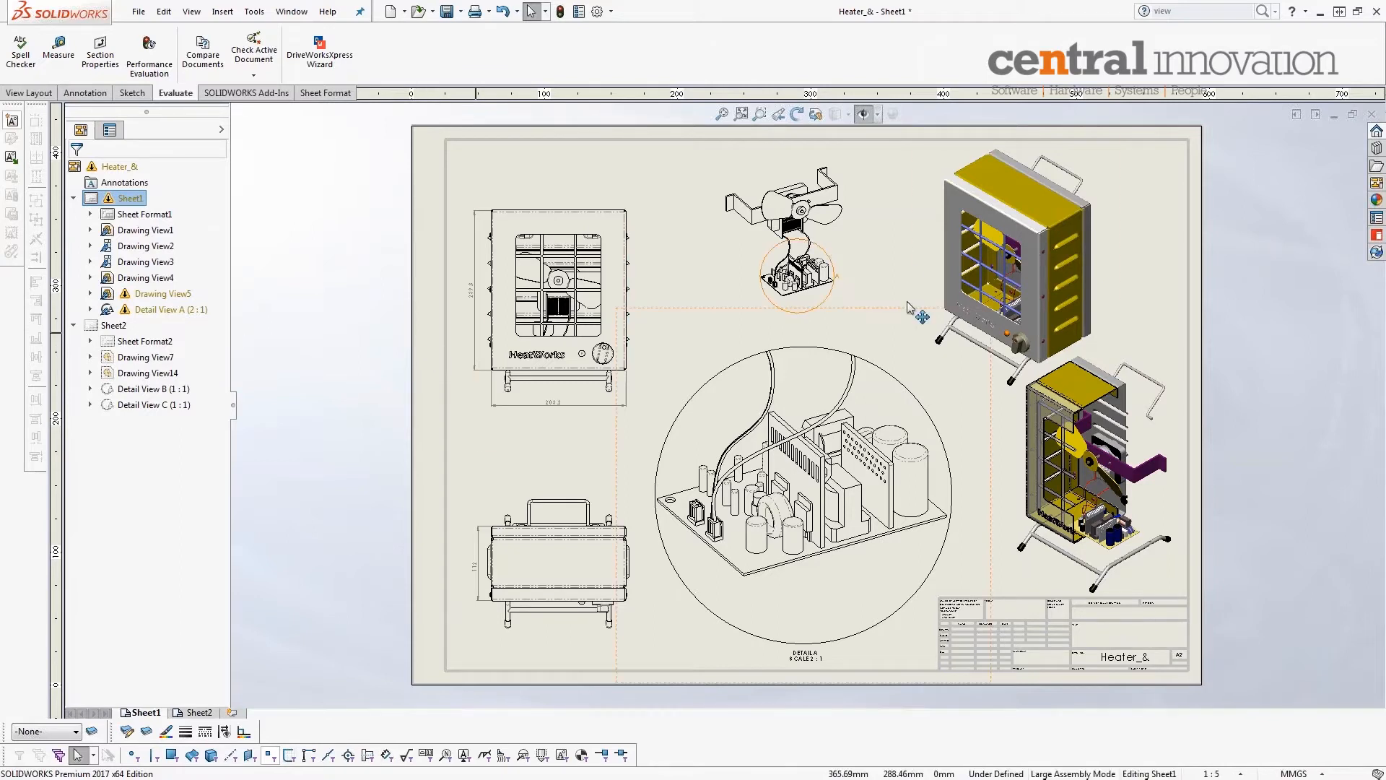
# Step: Check the named configuration in the view properties of the shaded isometric view of the complete heater, and cancel the dialog
pyautogui.click(946, 260)
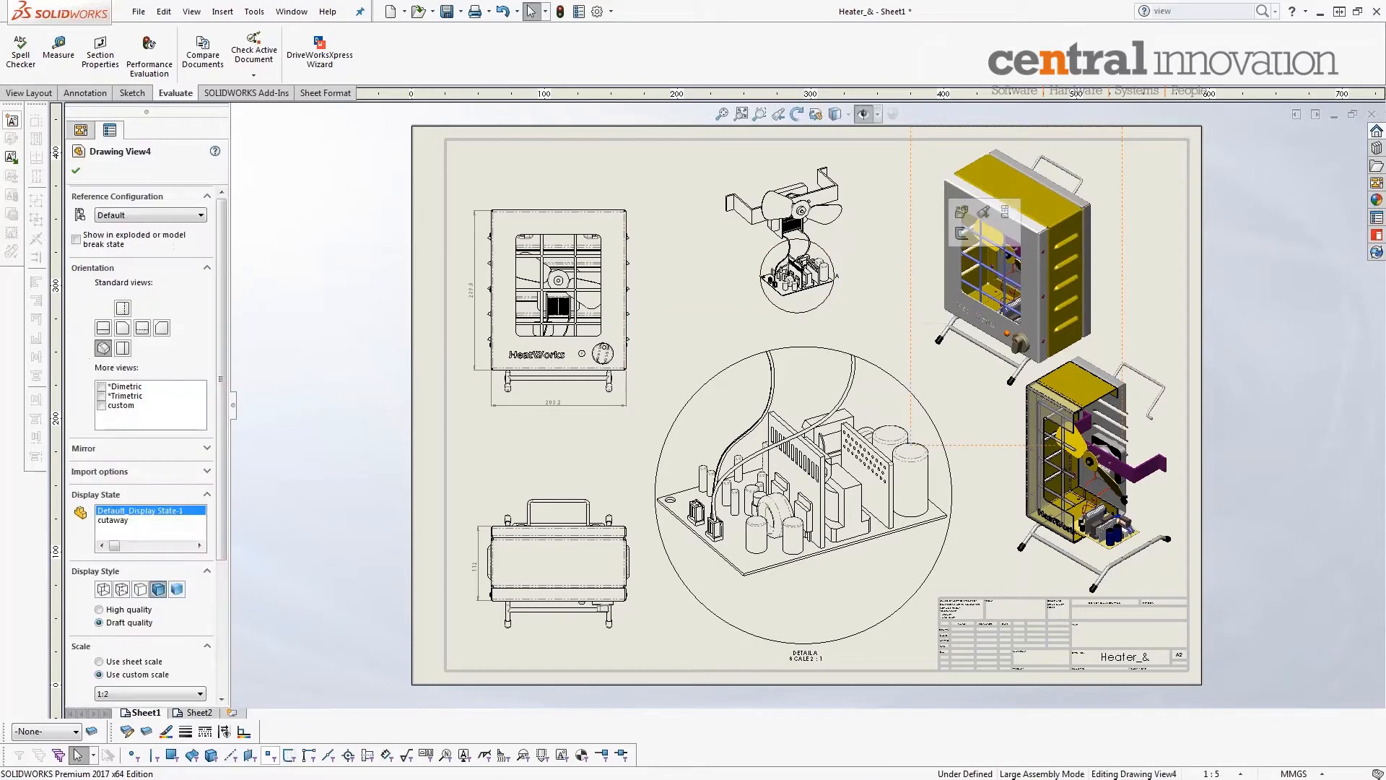
pyautogui.rightClick(921, 221)
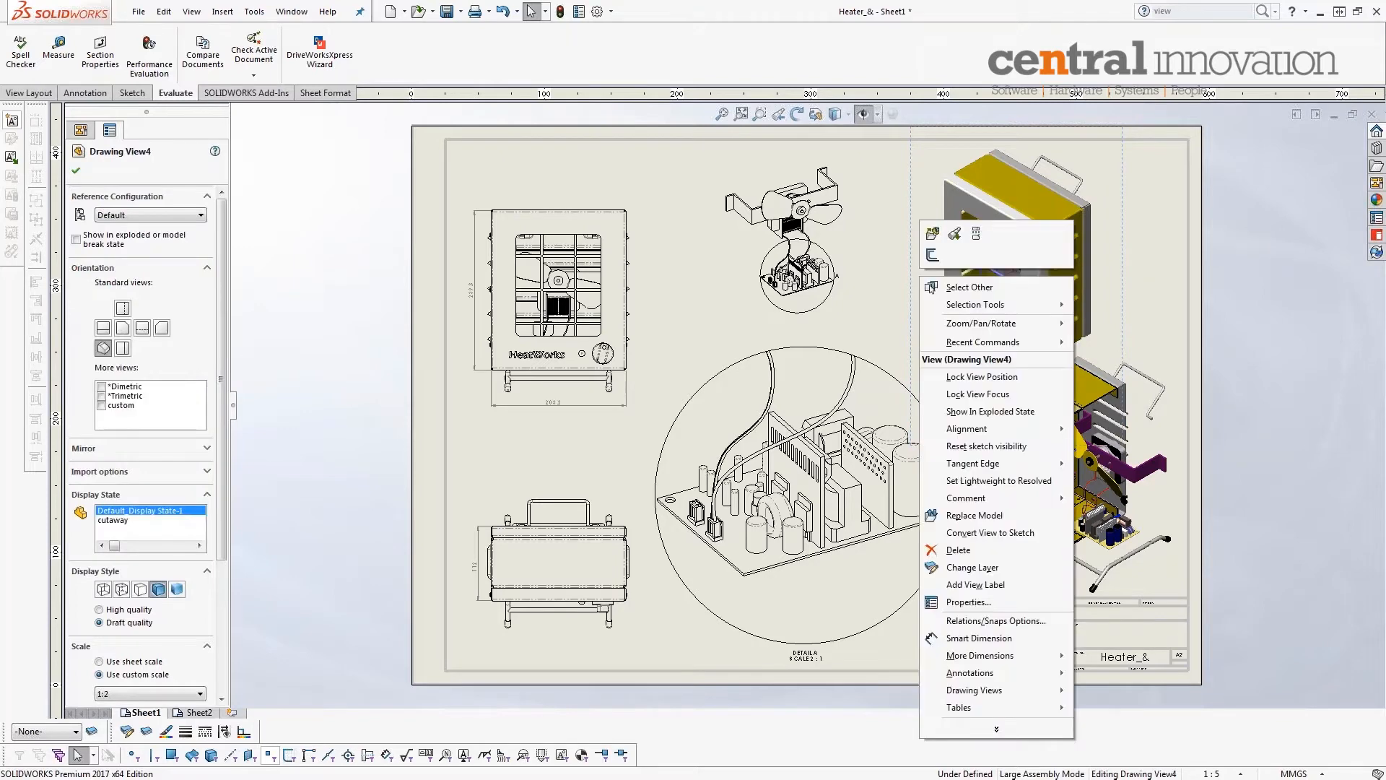
pyautogui.click(948, 602)
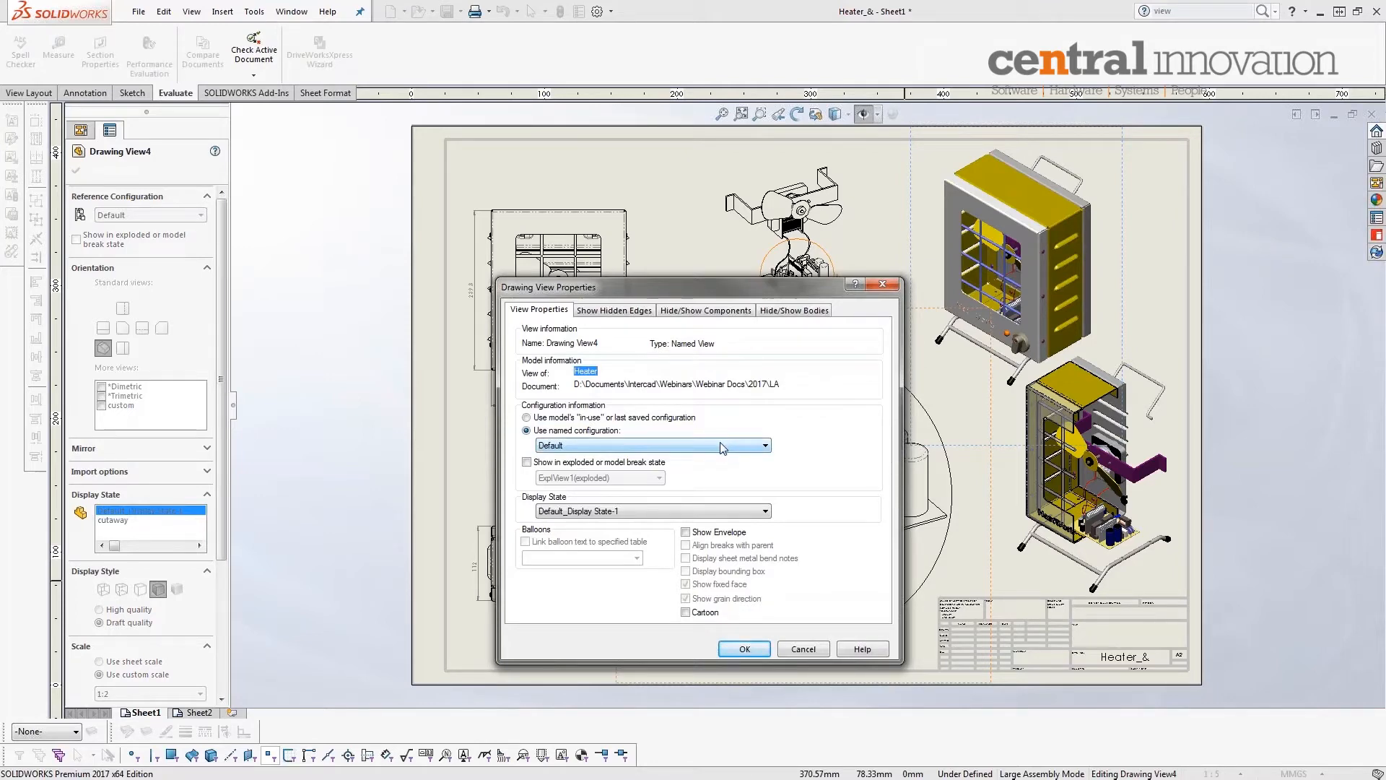
pyautogui.click(801, 650)
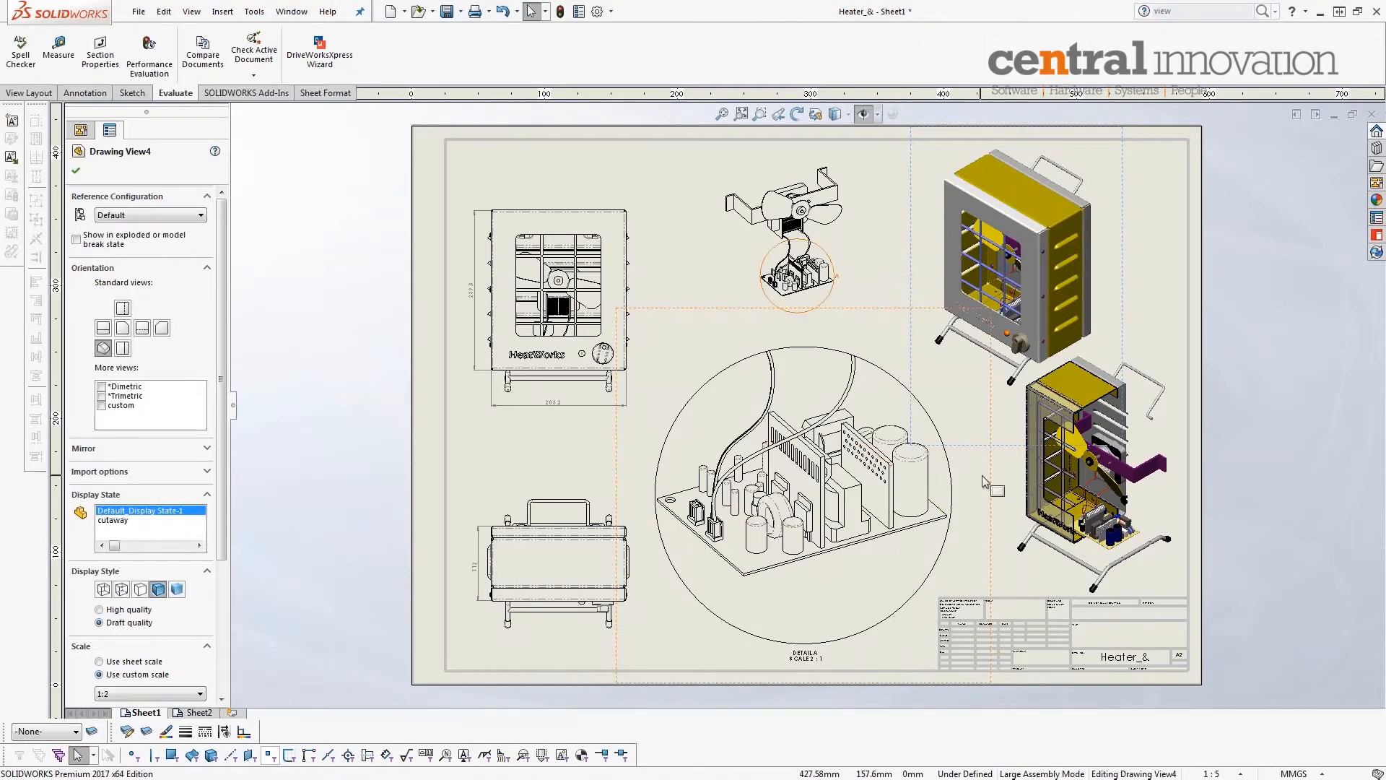
# Step: Review the named configurations available in the properties of the shaded cutaway view and close the dialog
pyautogui.rightClick(1005, 485)
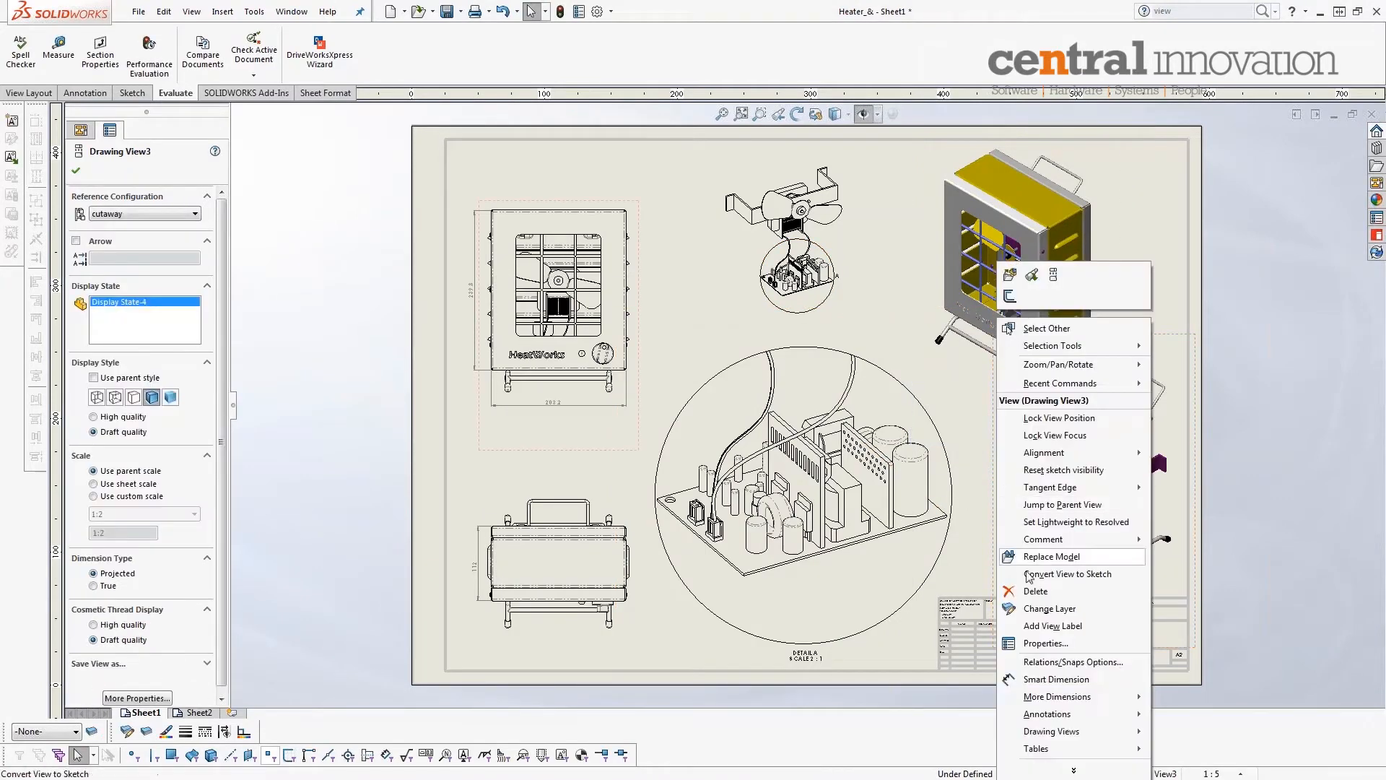
pyautogui.click(1034, 643)
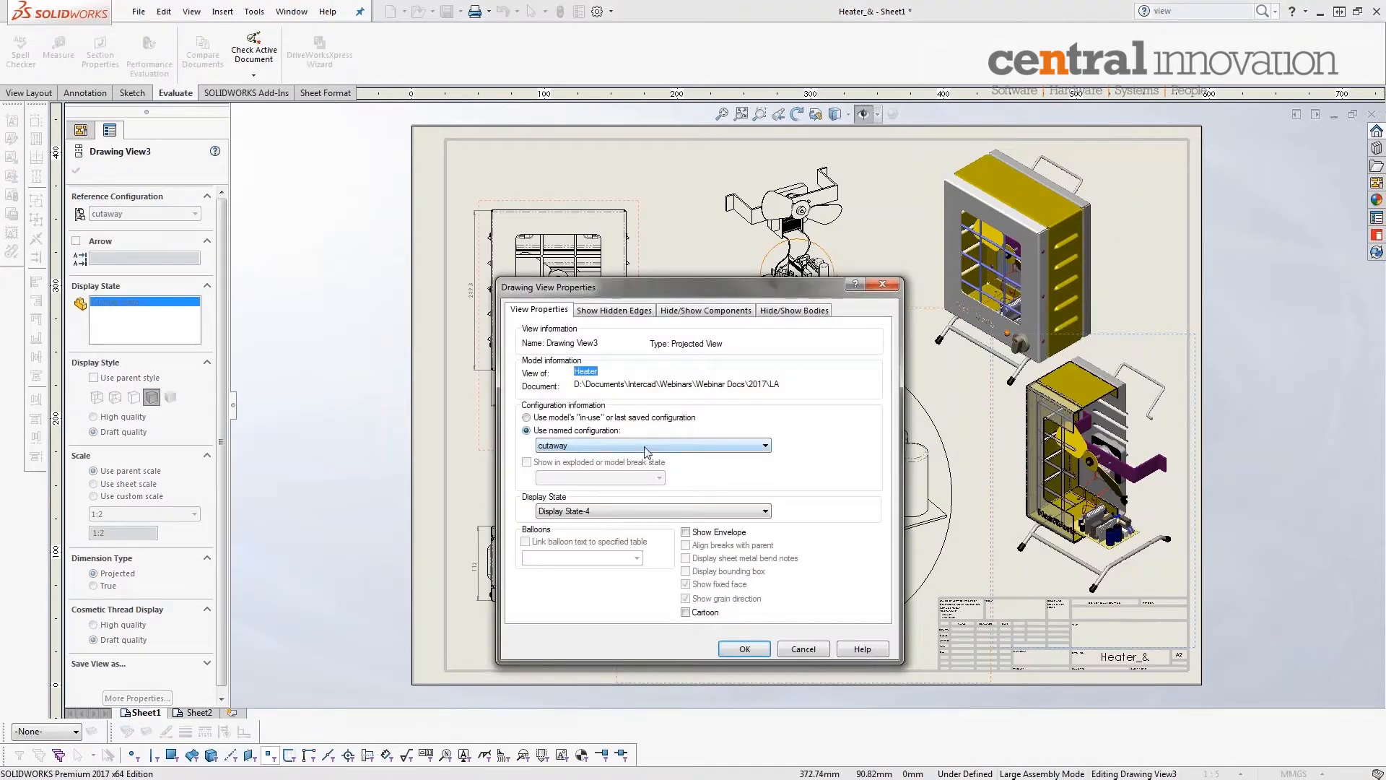
pyautogui.click(591, 445)
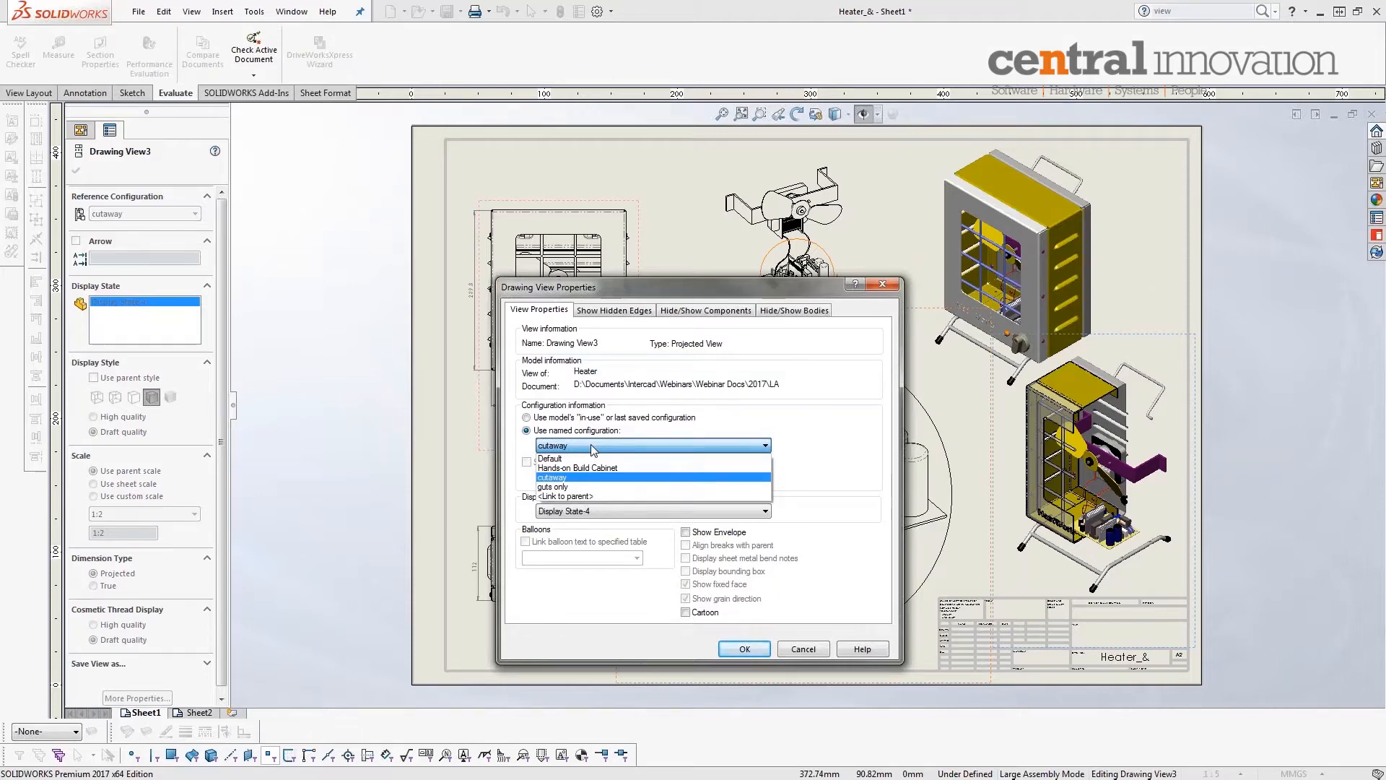
pyautogui.click(692, 248)
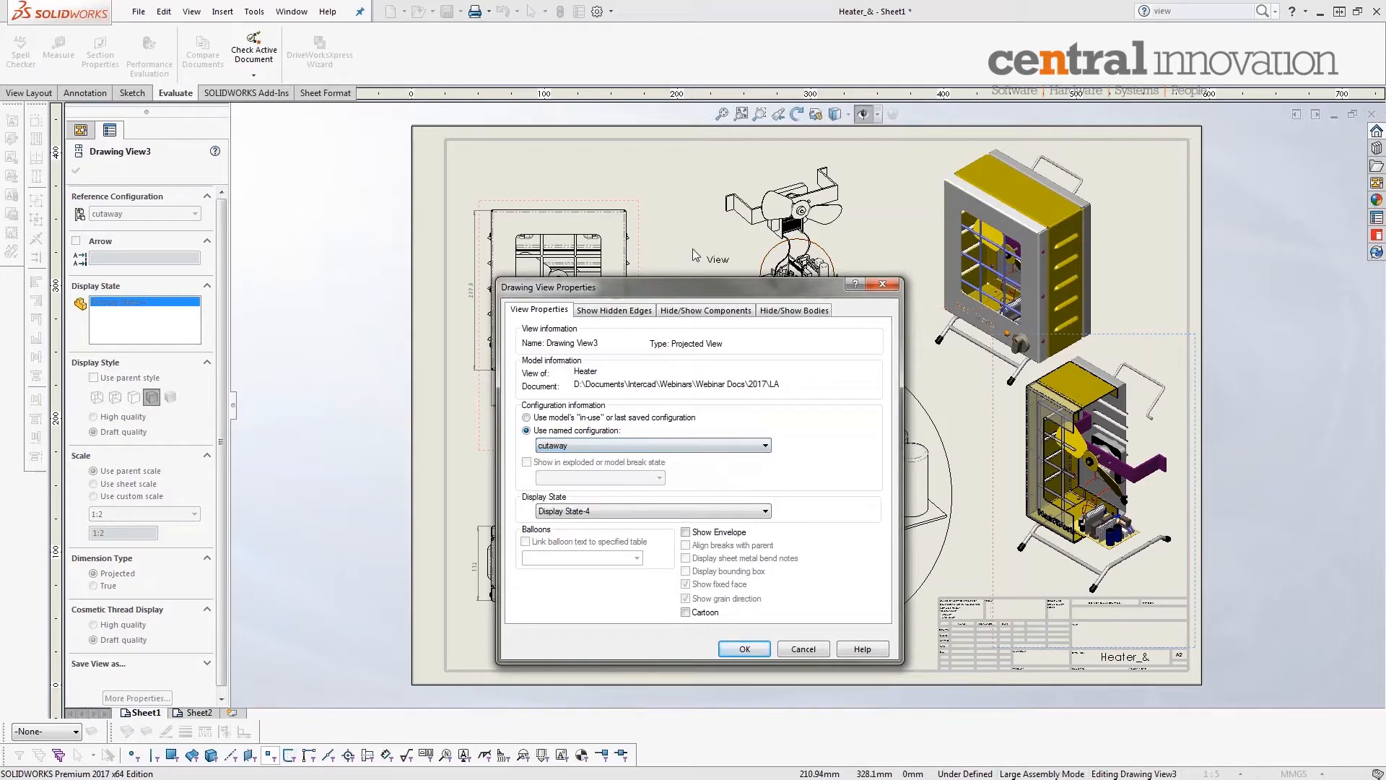
pyautogui.click(744, 648)
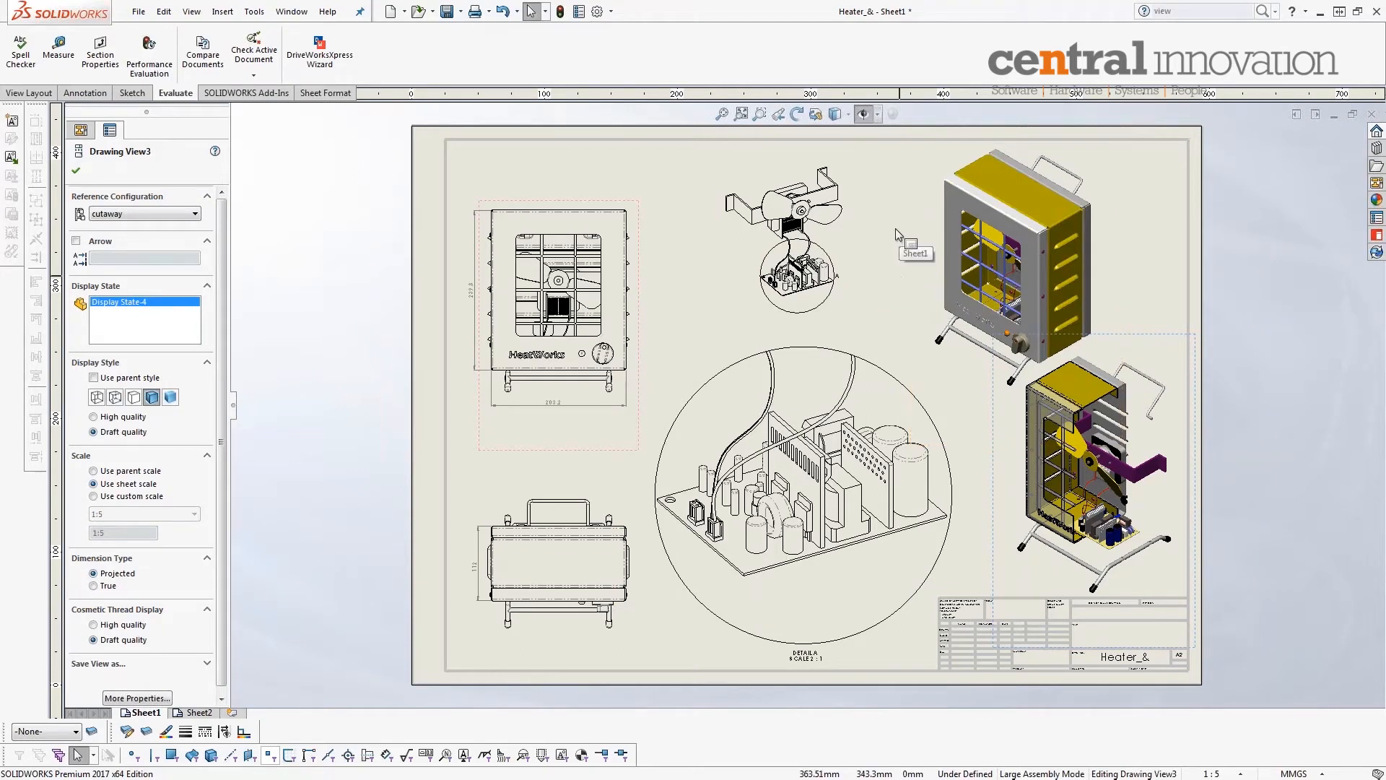
# Step: Switch to the Heater.SLDASM assembly and activate its Hands-on Build Cabinet configuration
pyautogui.click(301, 16)
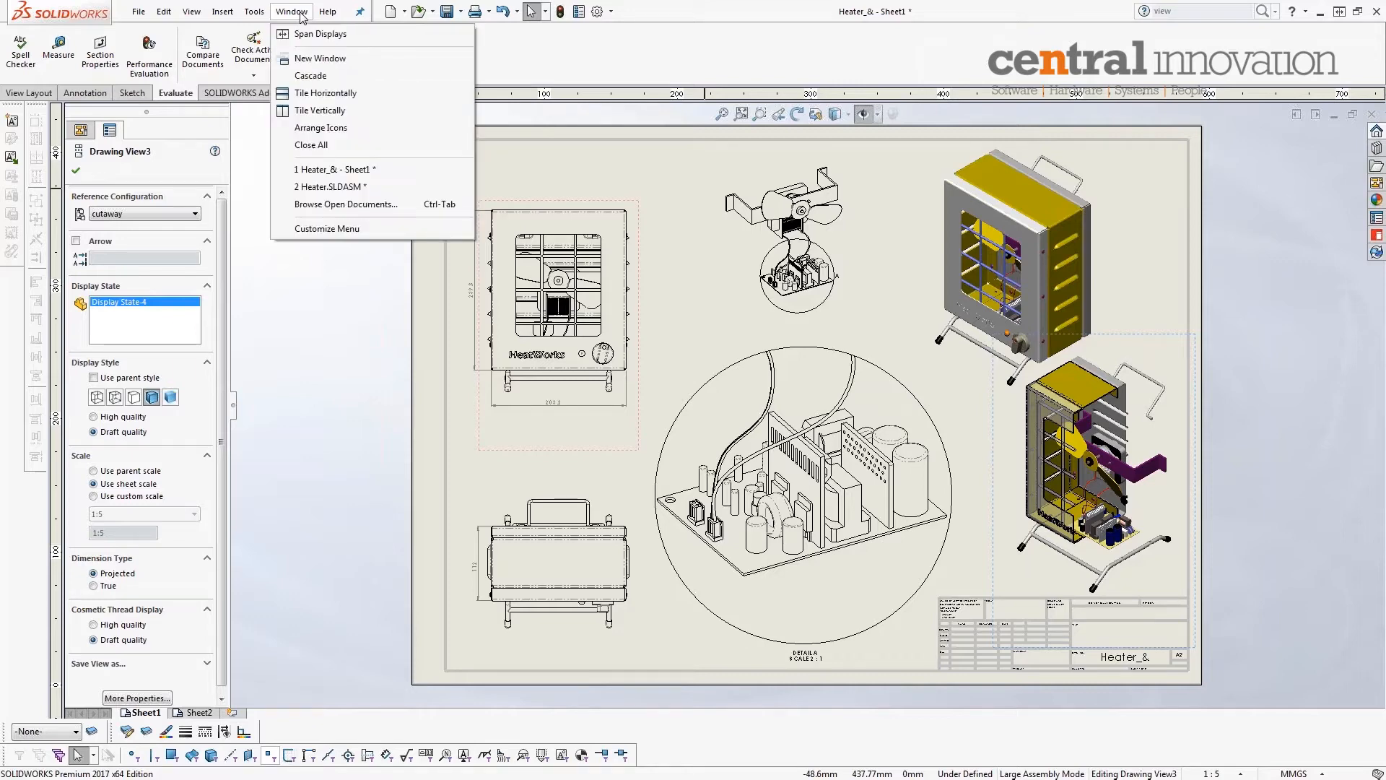
pyautogui.click(314, 189)
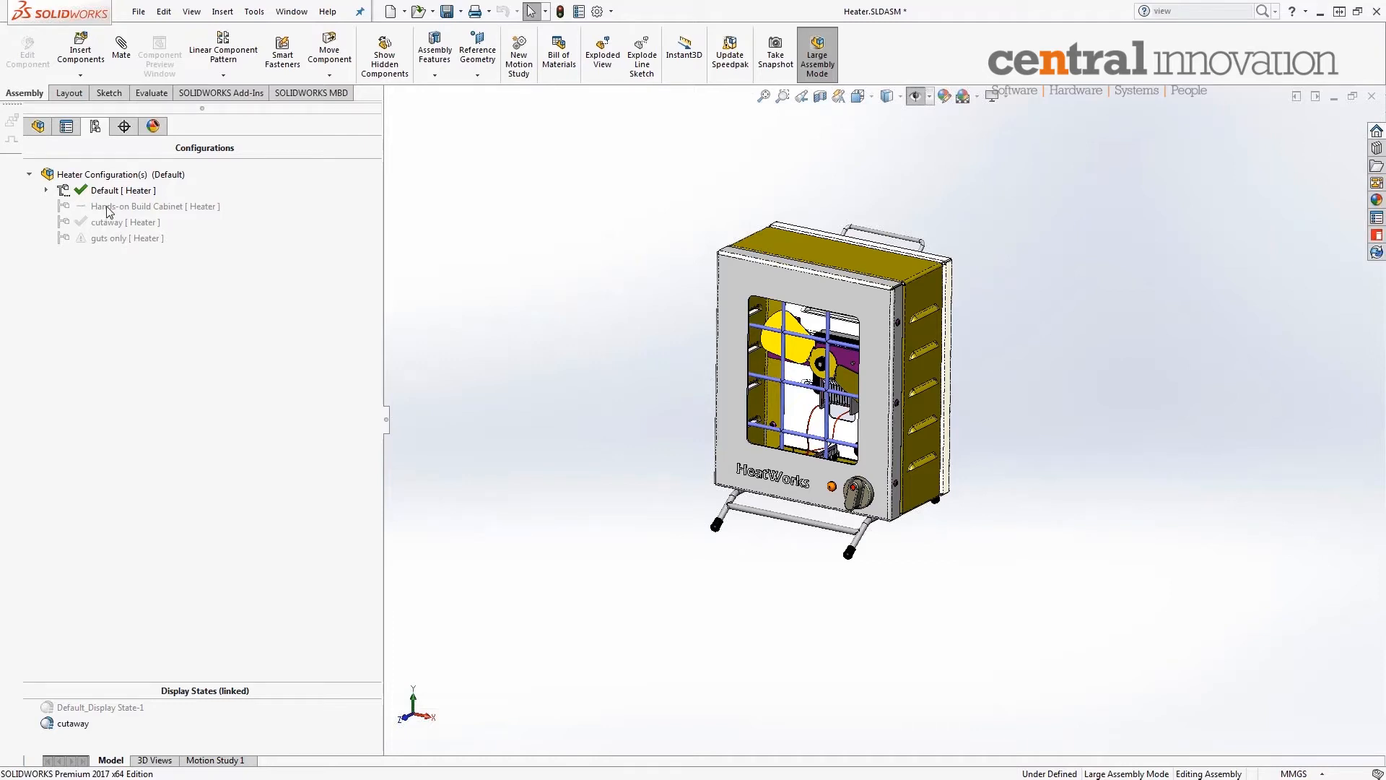
pyautogui.doubleClick(106, 207)
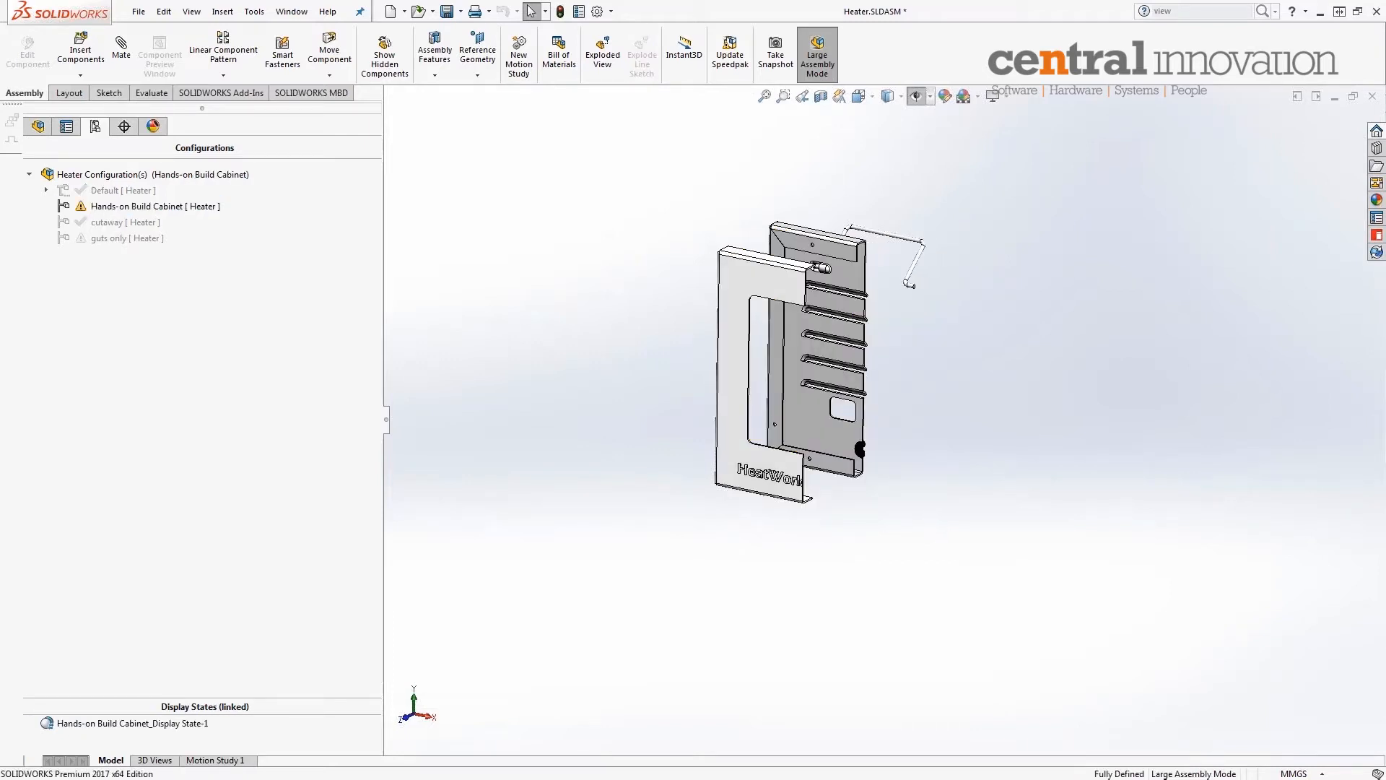
# Step: Activate the Default configuration and add a Rebuild/Save Mark to it
pyautogui.doubleClick(106, 192)
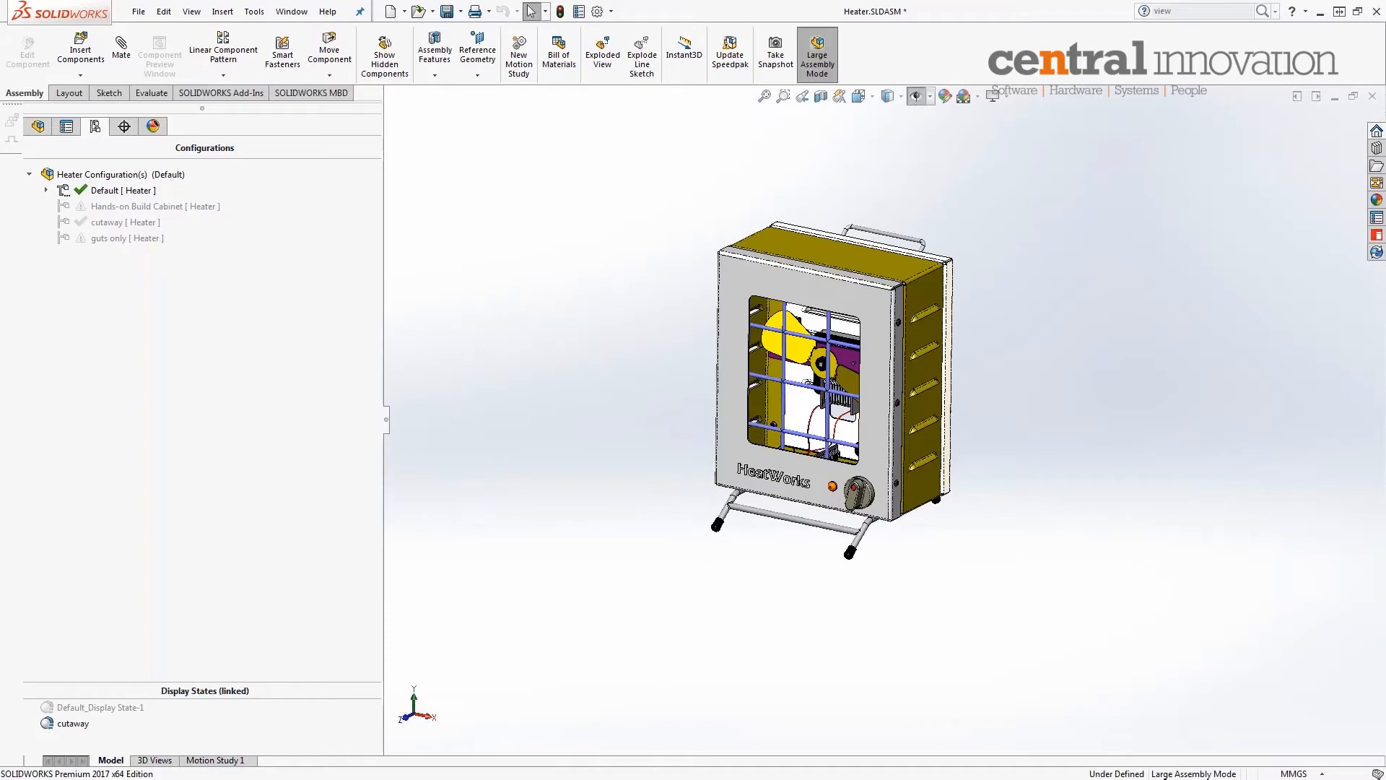
pyautogui.rightClick(128, 192)
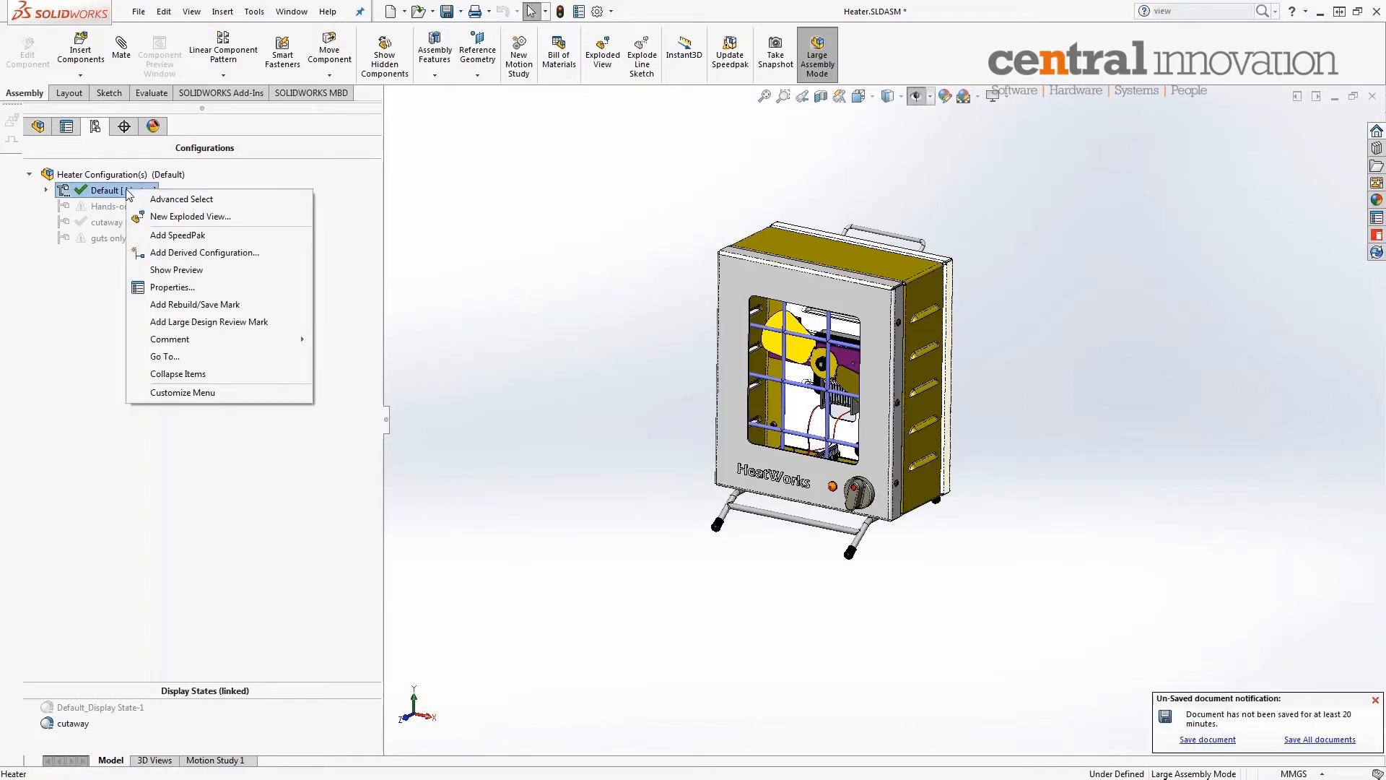
pyautogui.click(167, 306)
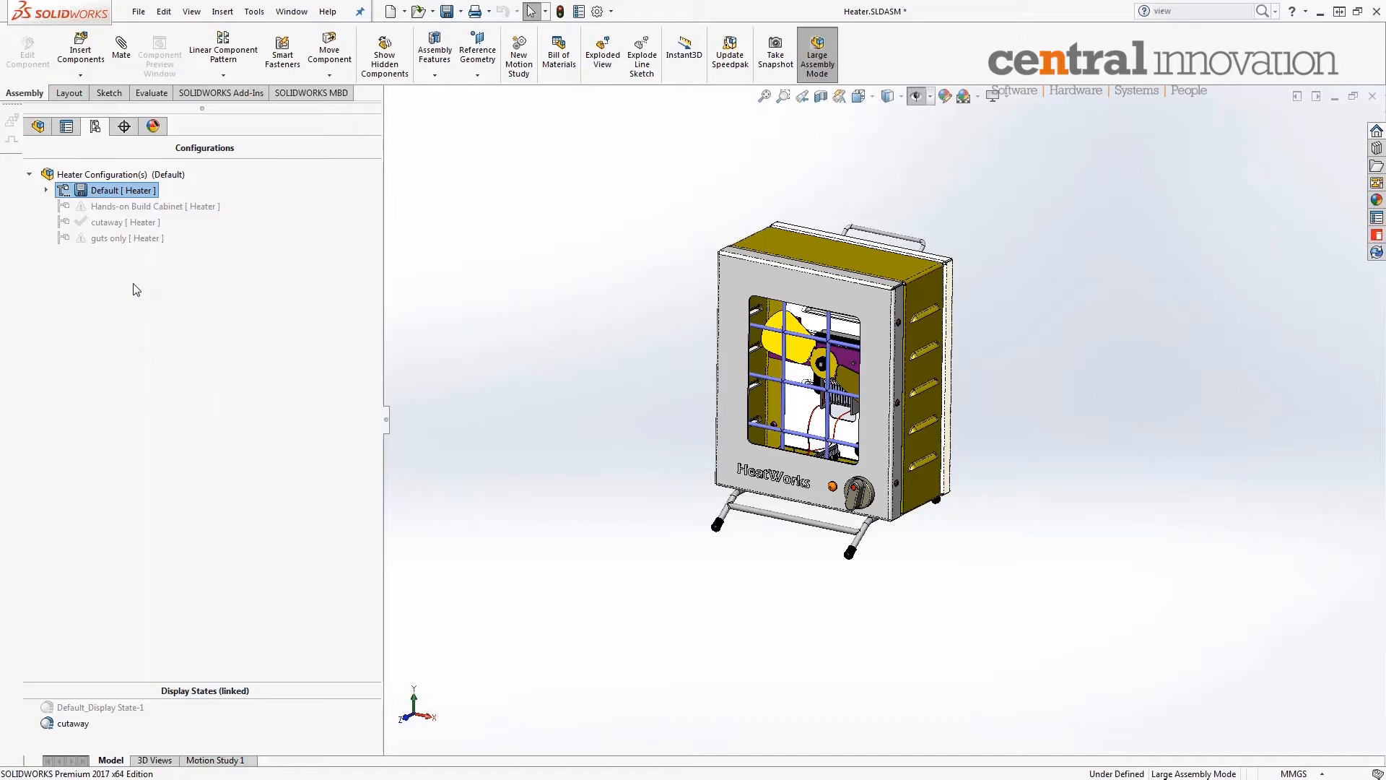
# Step: Remove the Rebuild/Save Mark and purge the stored data for all Heater configurations
pyautogui.rightClick(136, 176)
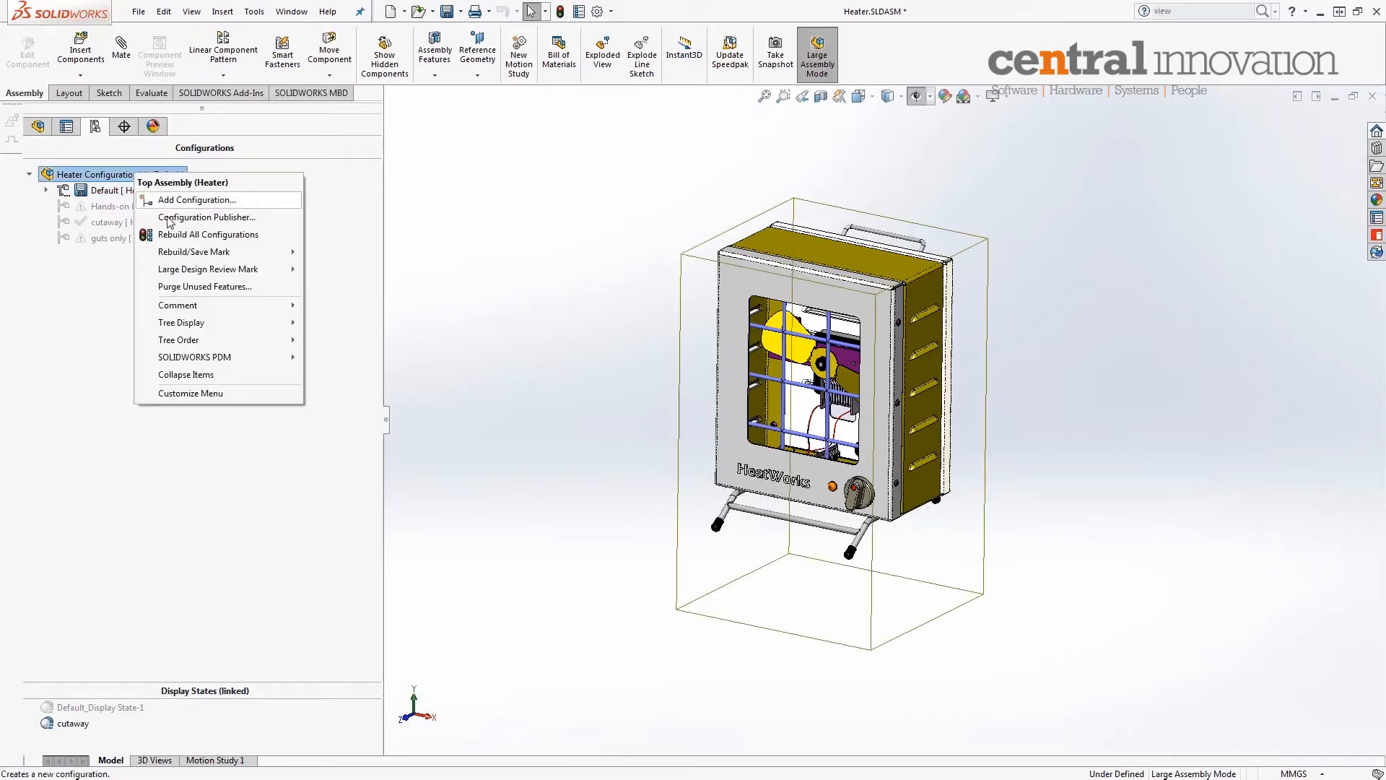
pyautogui.moveTo(185, 257)
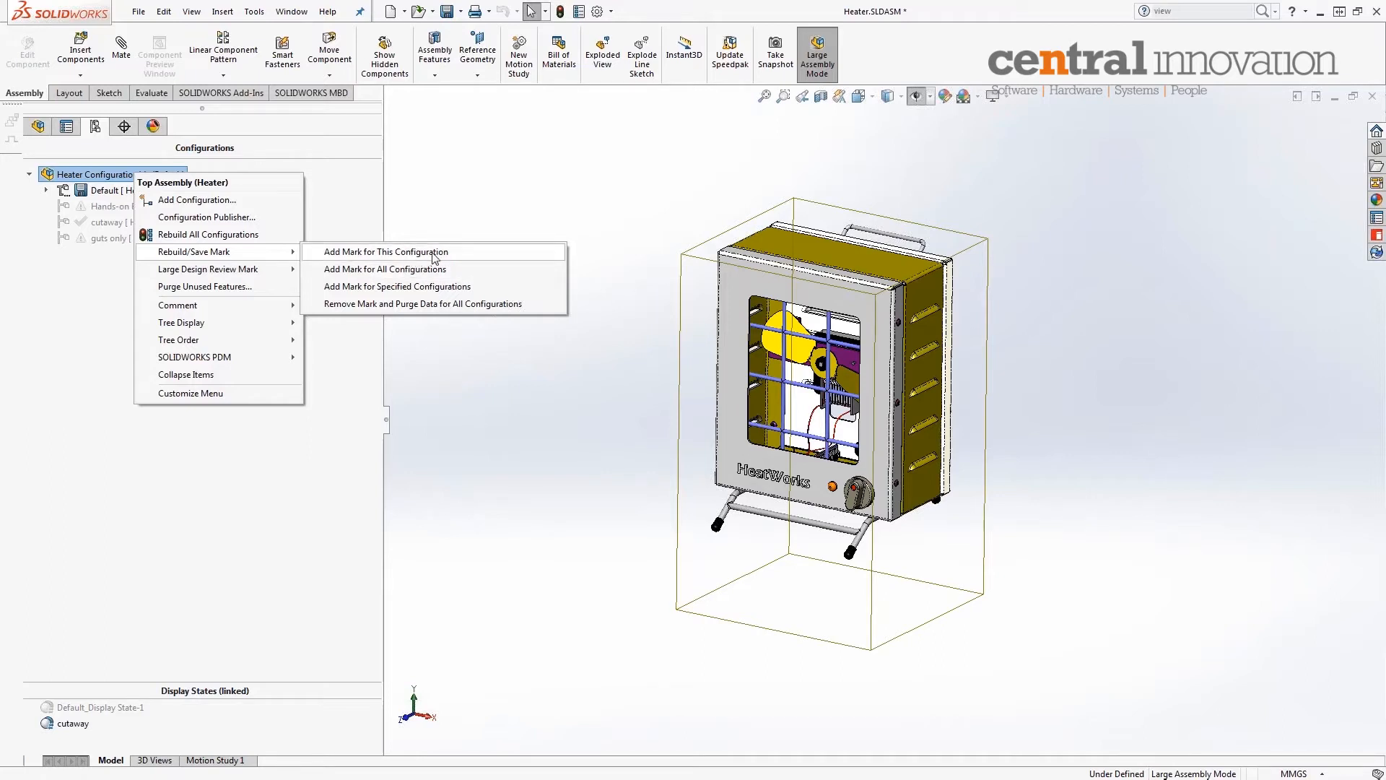
pyautogui.click(433, 304)
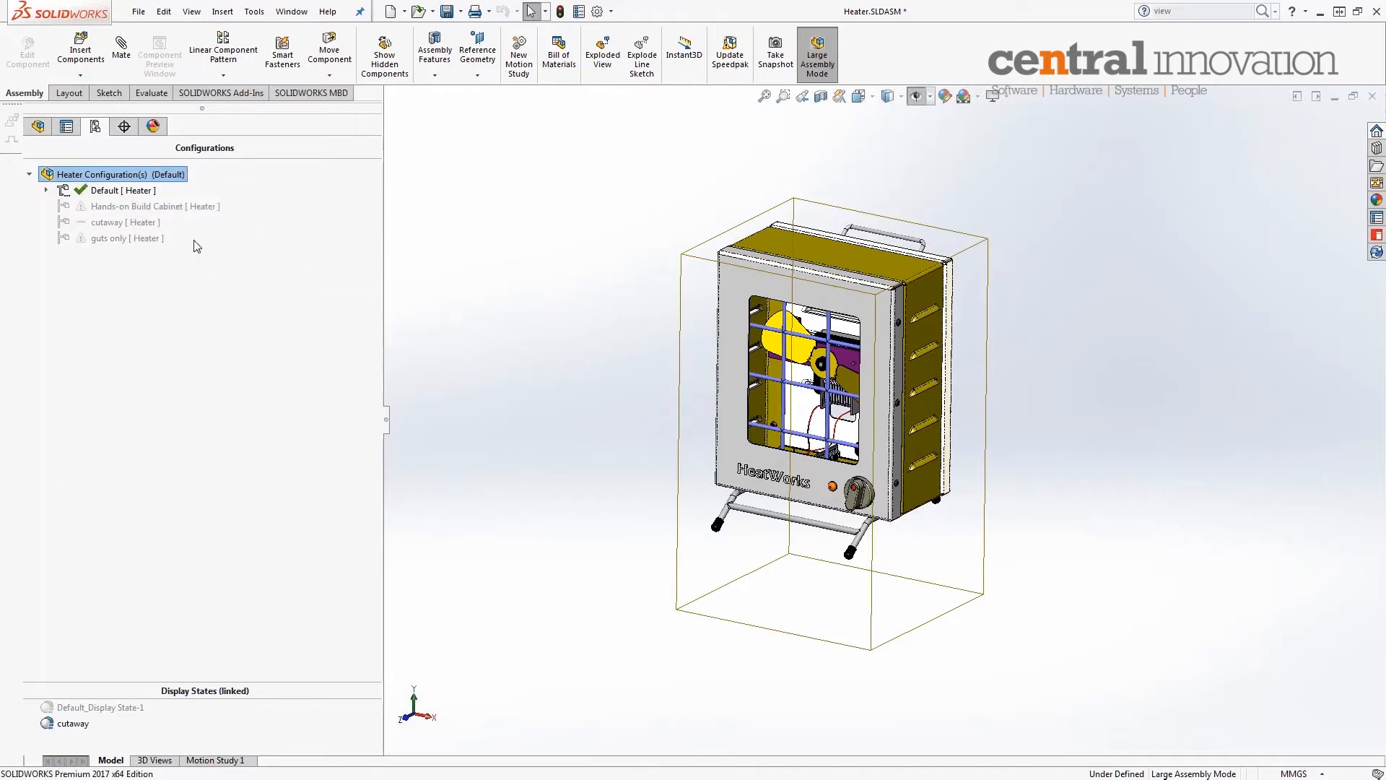
# Step: Activate the cutaway configuration and switch back to the Heater_& - Sheet1 drawing
pyautogui.doubleClick(109, 223)
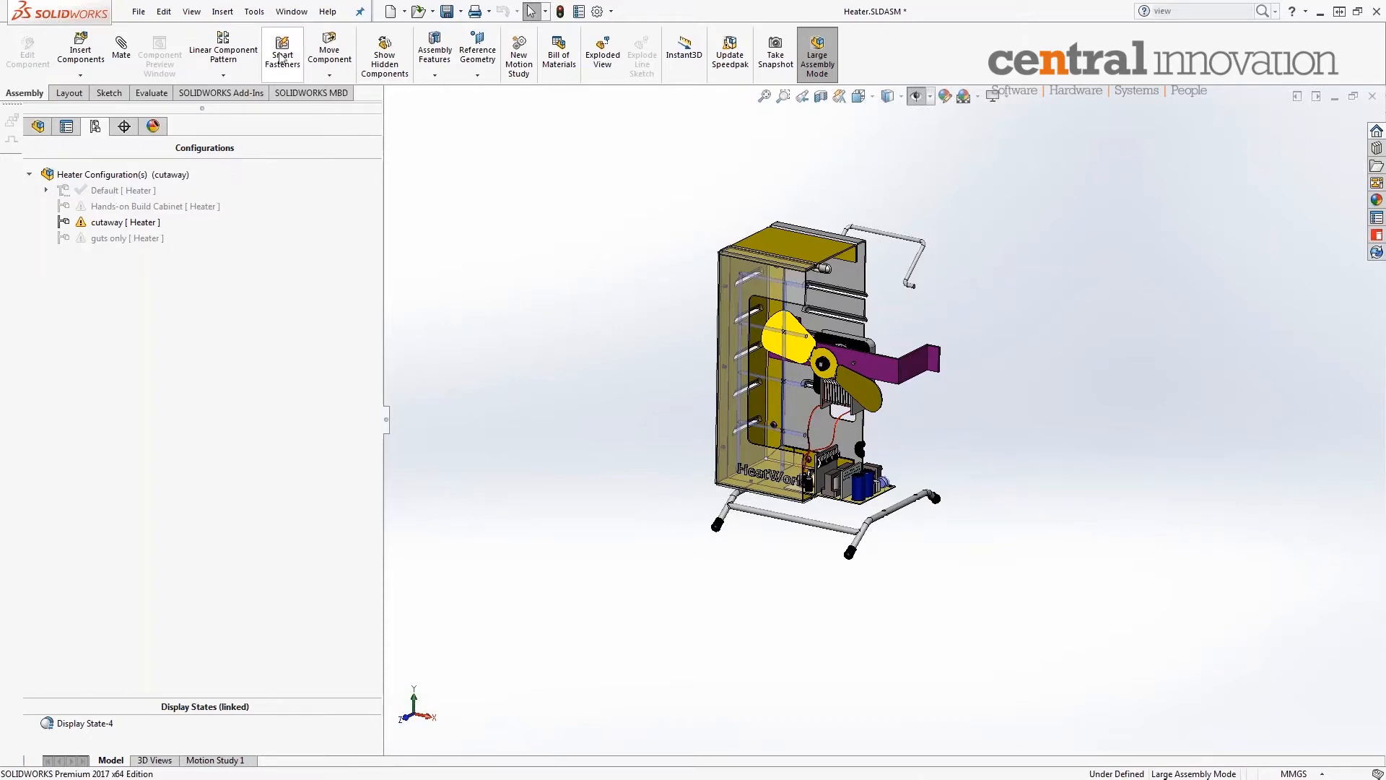
pyautogui.click(293, 12)
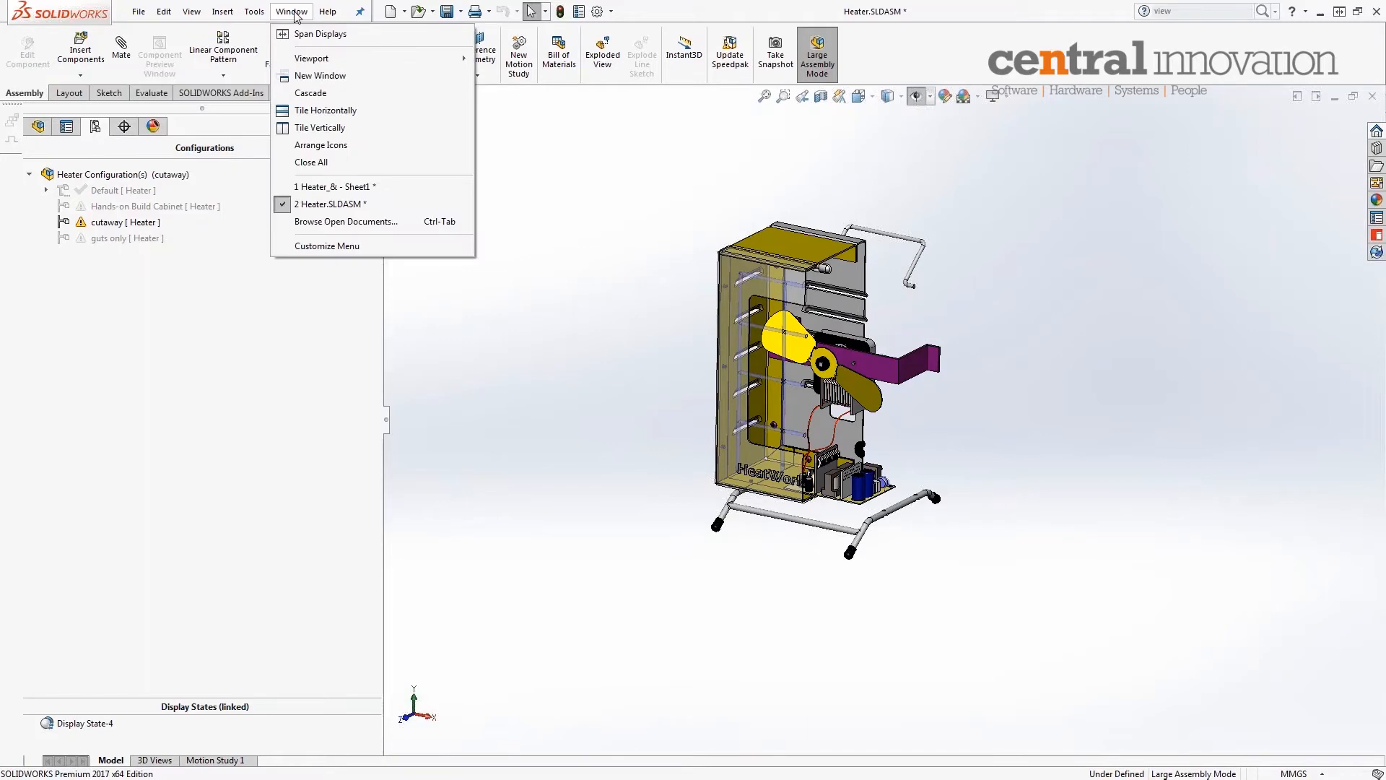
pyautogui.click(313, 190)
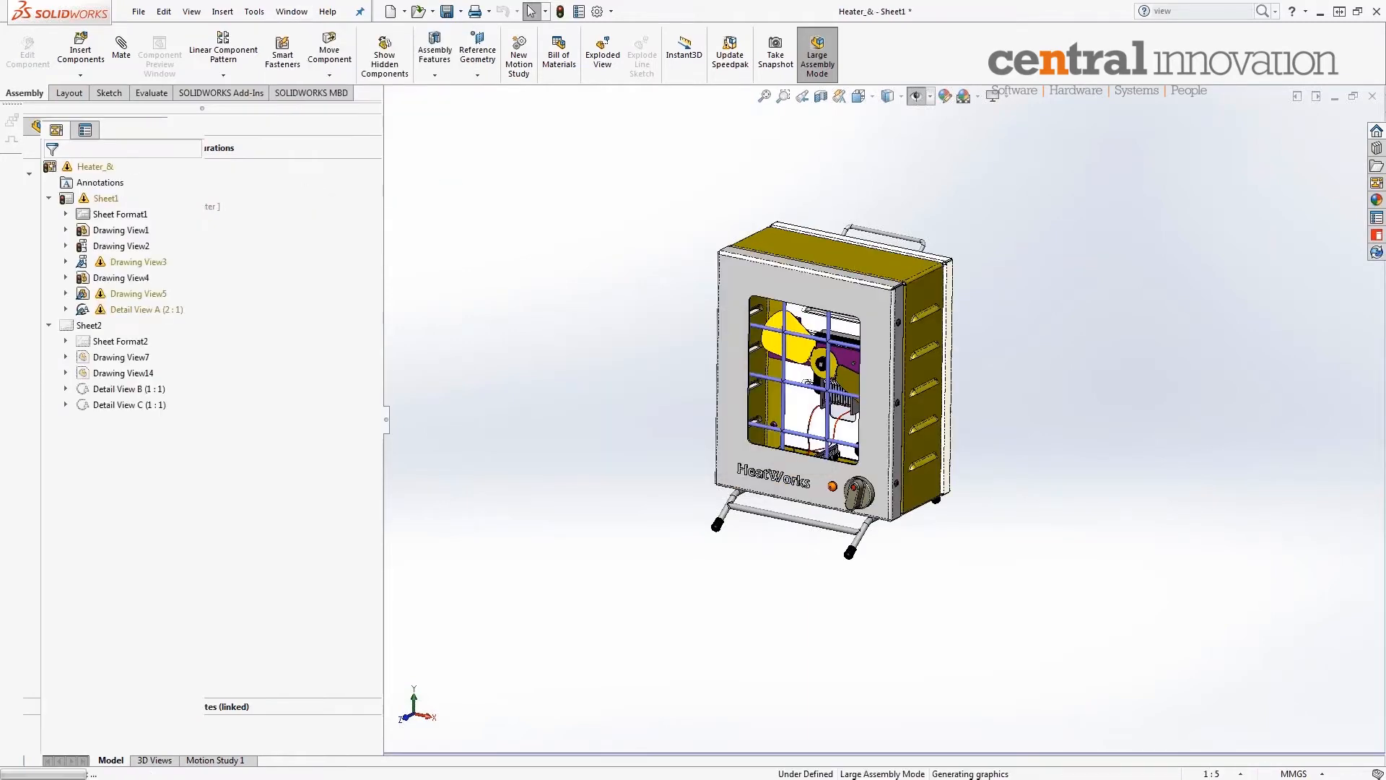
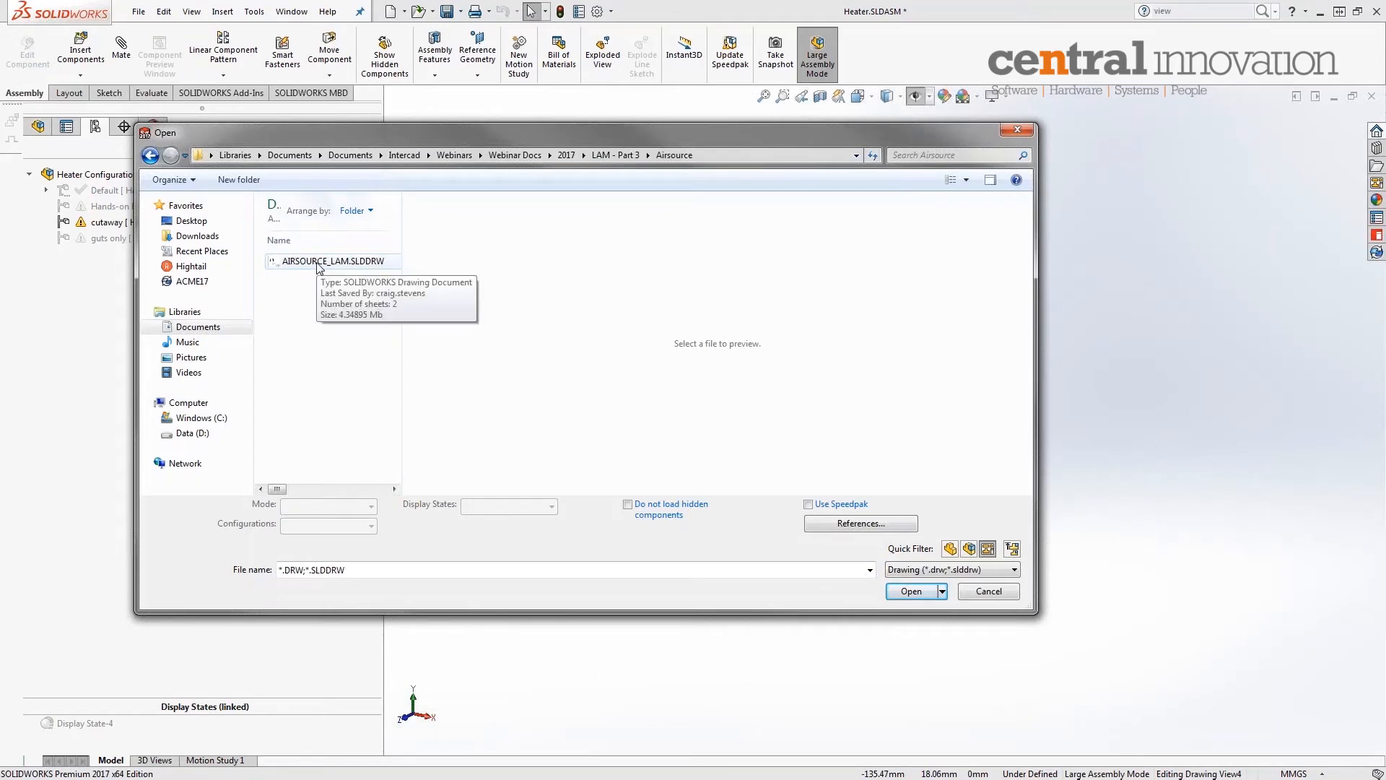
# Step: Preview the AIRSOURCE_LAM.SLDDRW drawing in the Airsource folder and cancel opening it
pyautogui.click(319, 262)
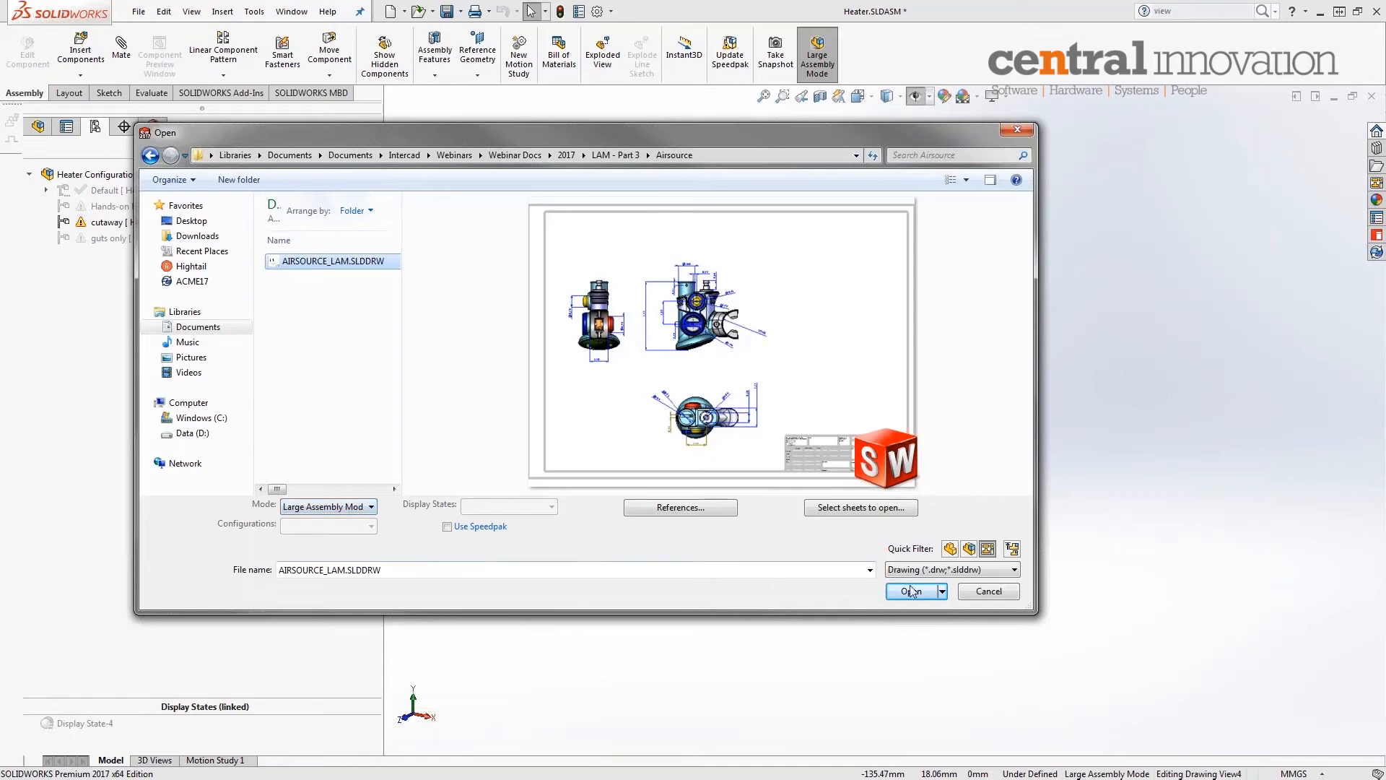
pyautogui.click(1010, 594)
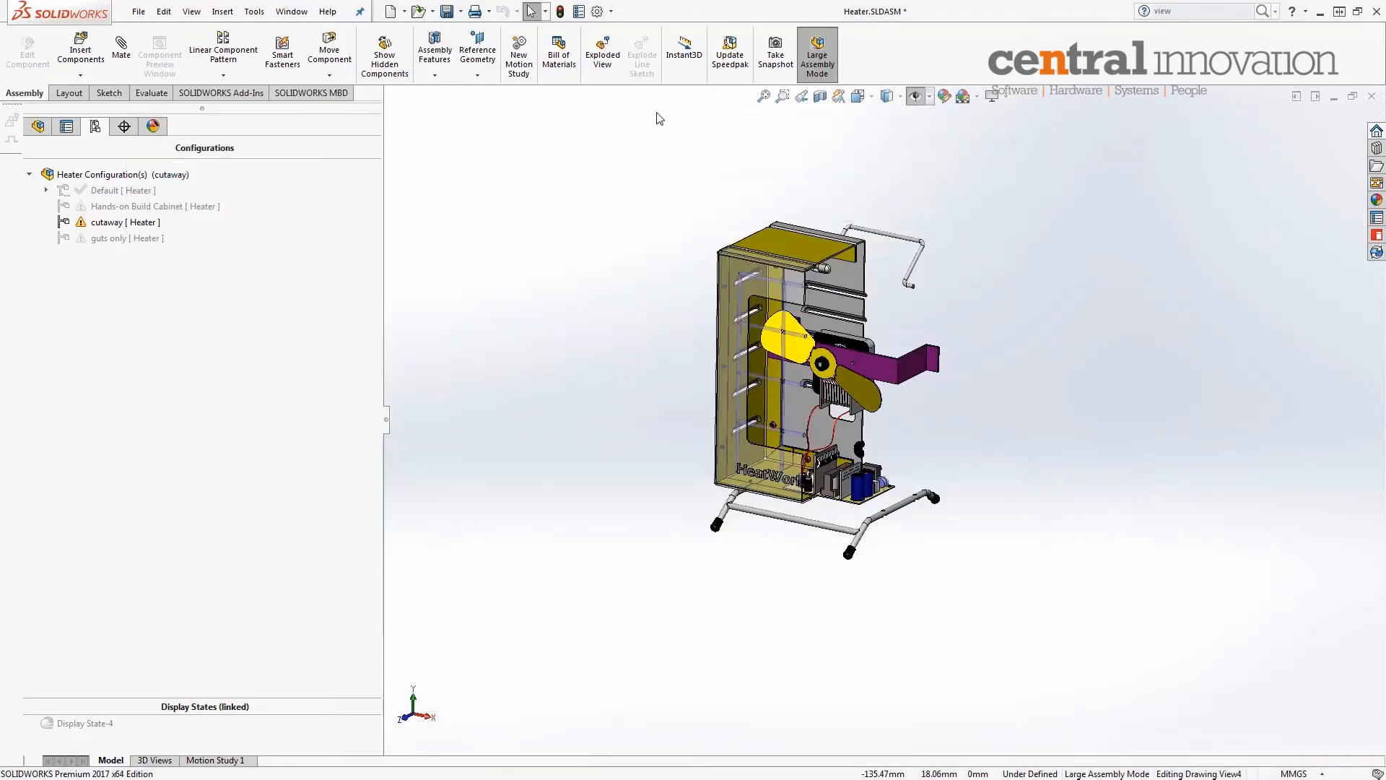
# Step: Review the large assembly settings in the Assemblies system options and close the options dialog
pyautogui.click(598, 12)
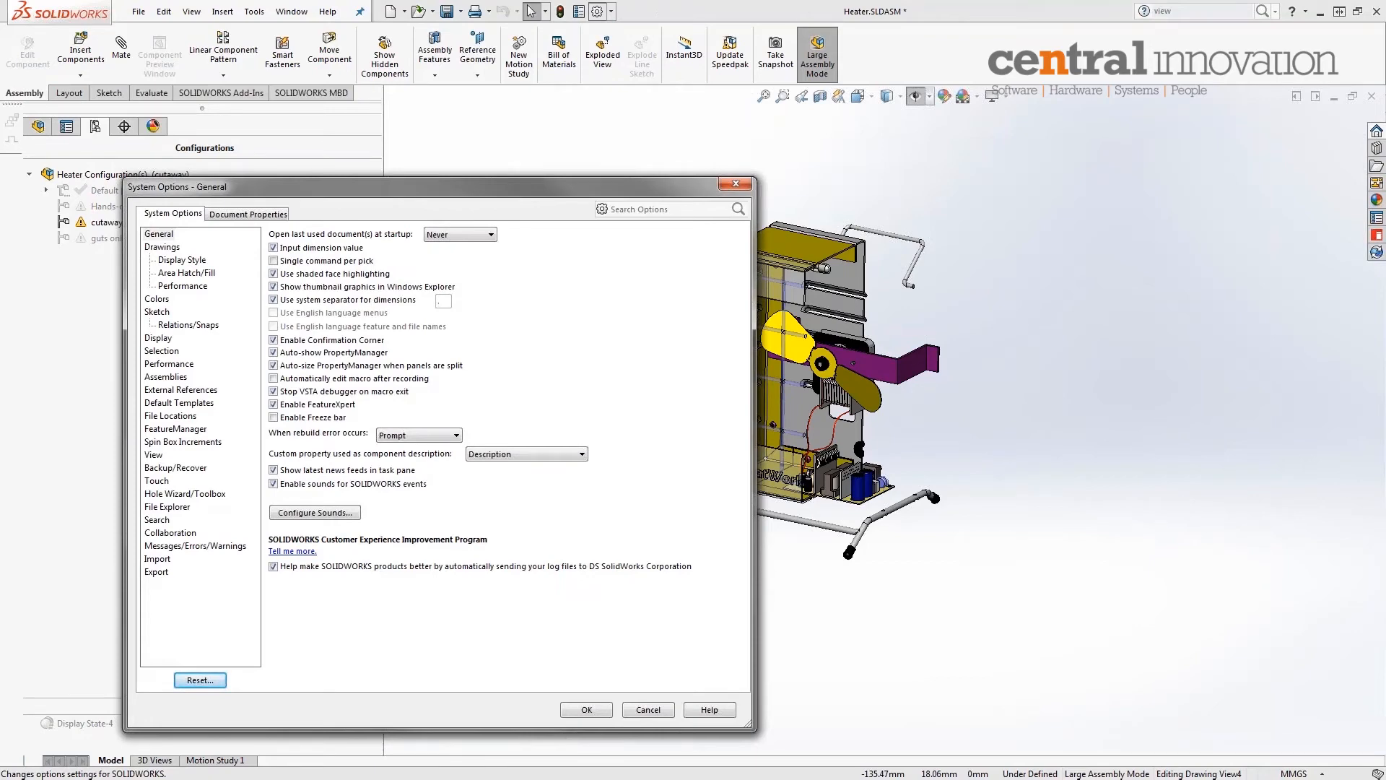
pyautogui.moveTo(665, 179); pyautogui.dragTo(839, 140)
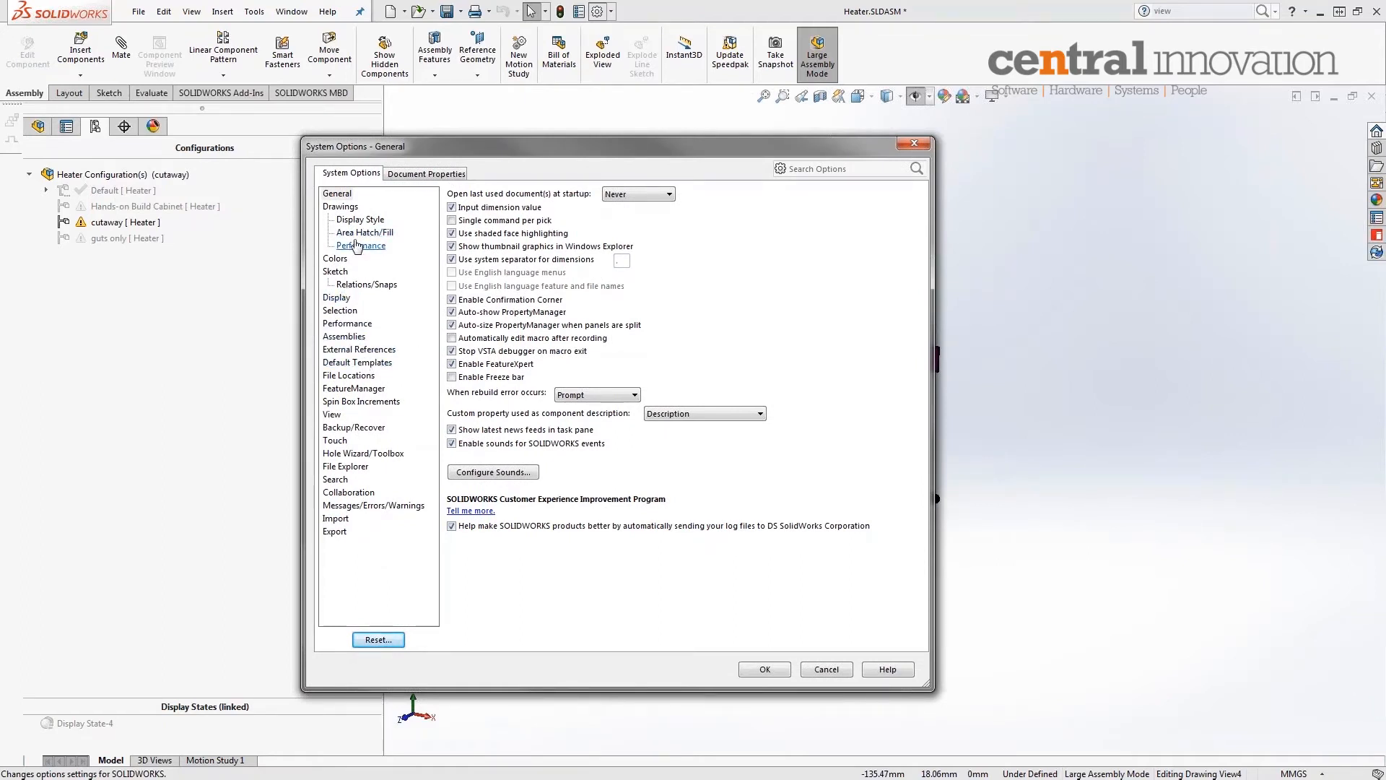
pyautogui.click(344, 337)
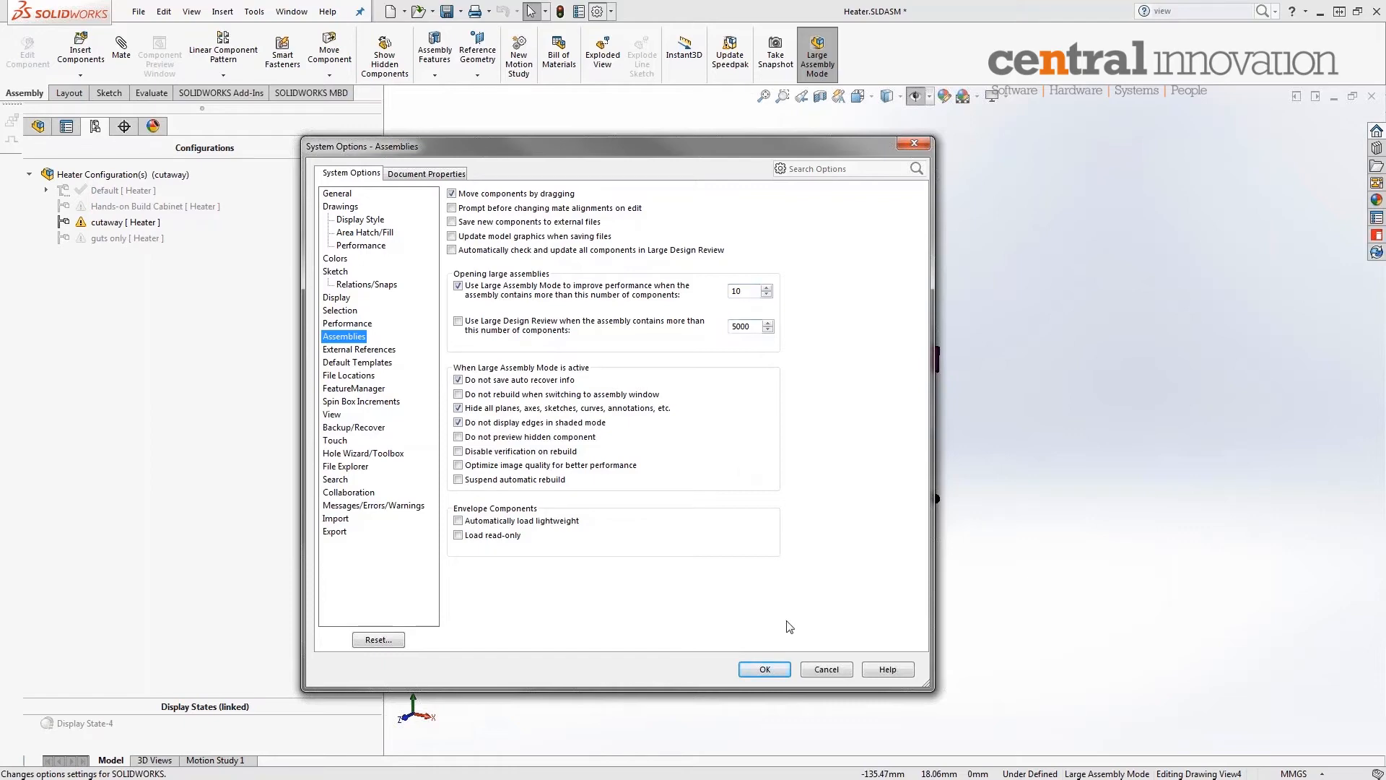
pyautogui.click(765, 670)
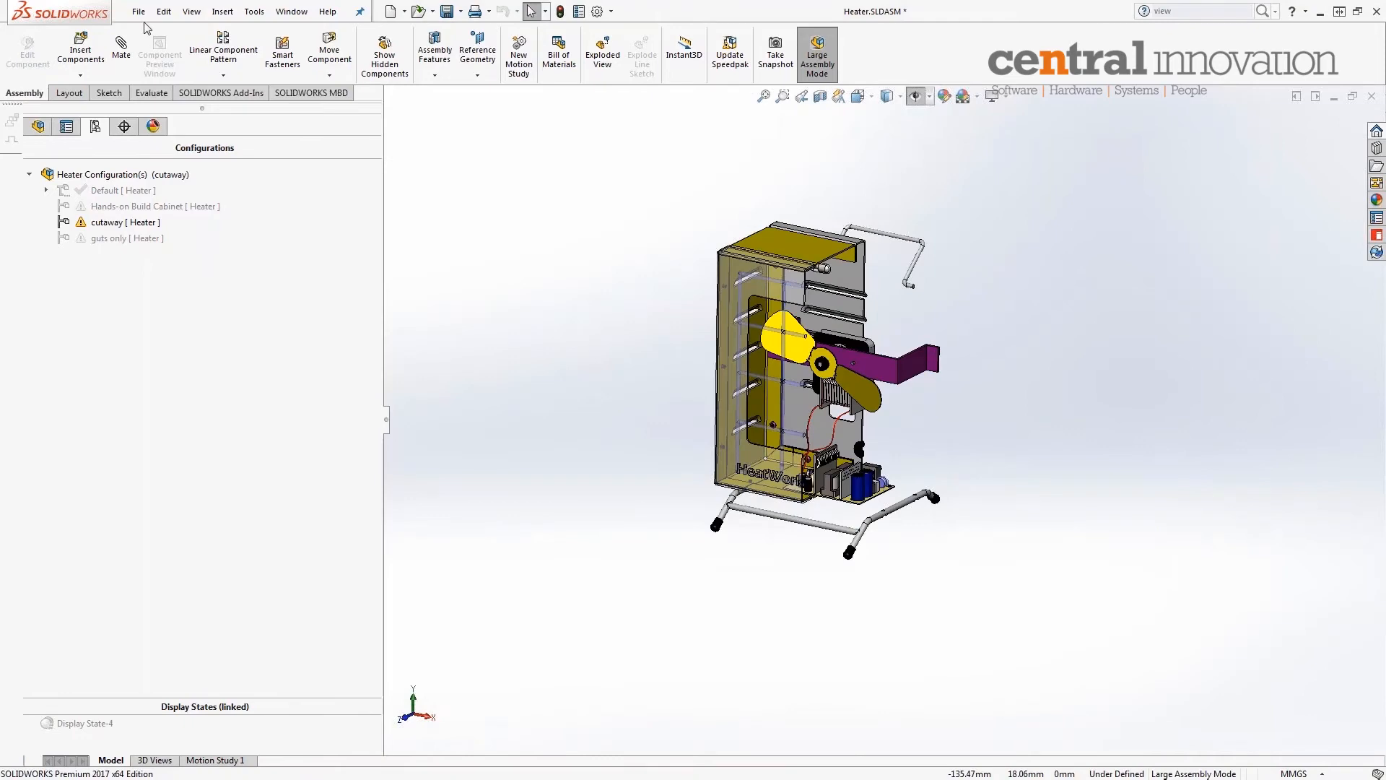
# Step: Start opening a file, browse to the LAM - Part 3 Airsource folder and select AIRSOURCE_LAM.SLDDRW
pyautogui.click(137, 11)
pyautogui.click(148, 50)
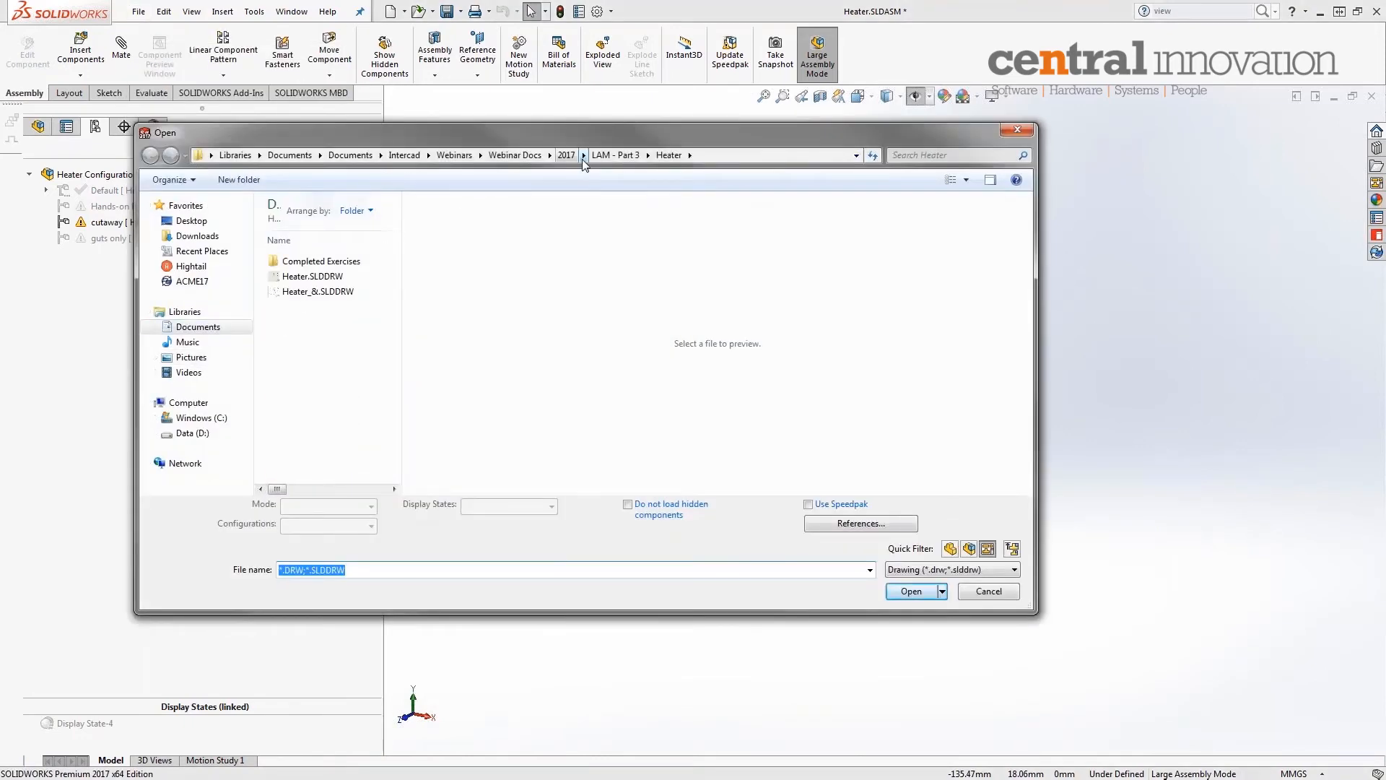
pyautogui.click(615, 154)
pyautogui.doubleClick(312, 261)
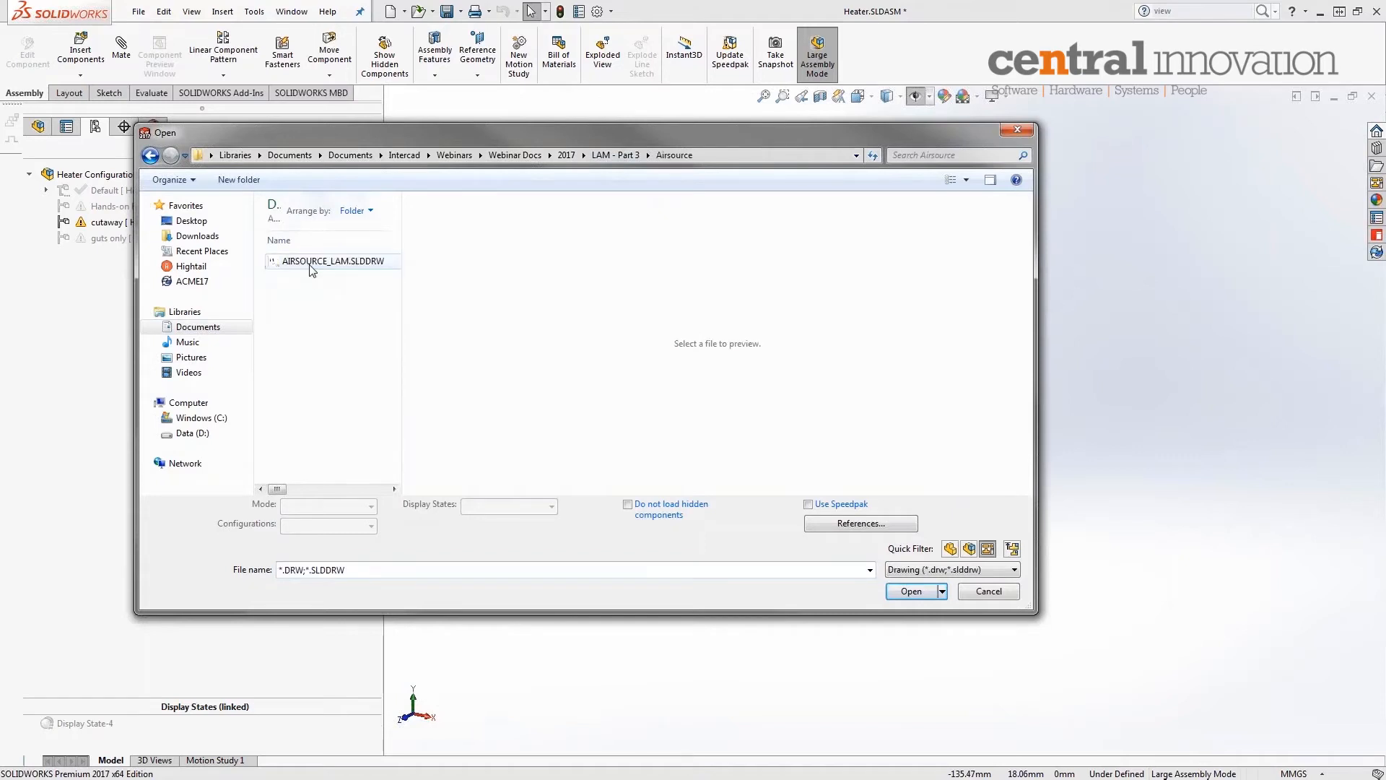
pyautogui.click(311, 267)
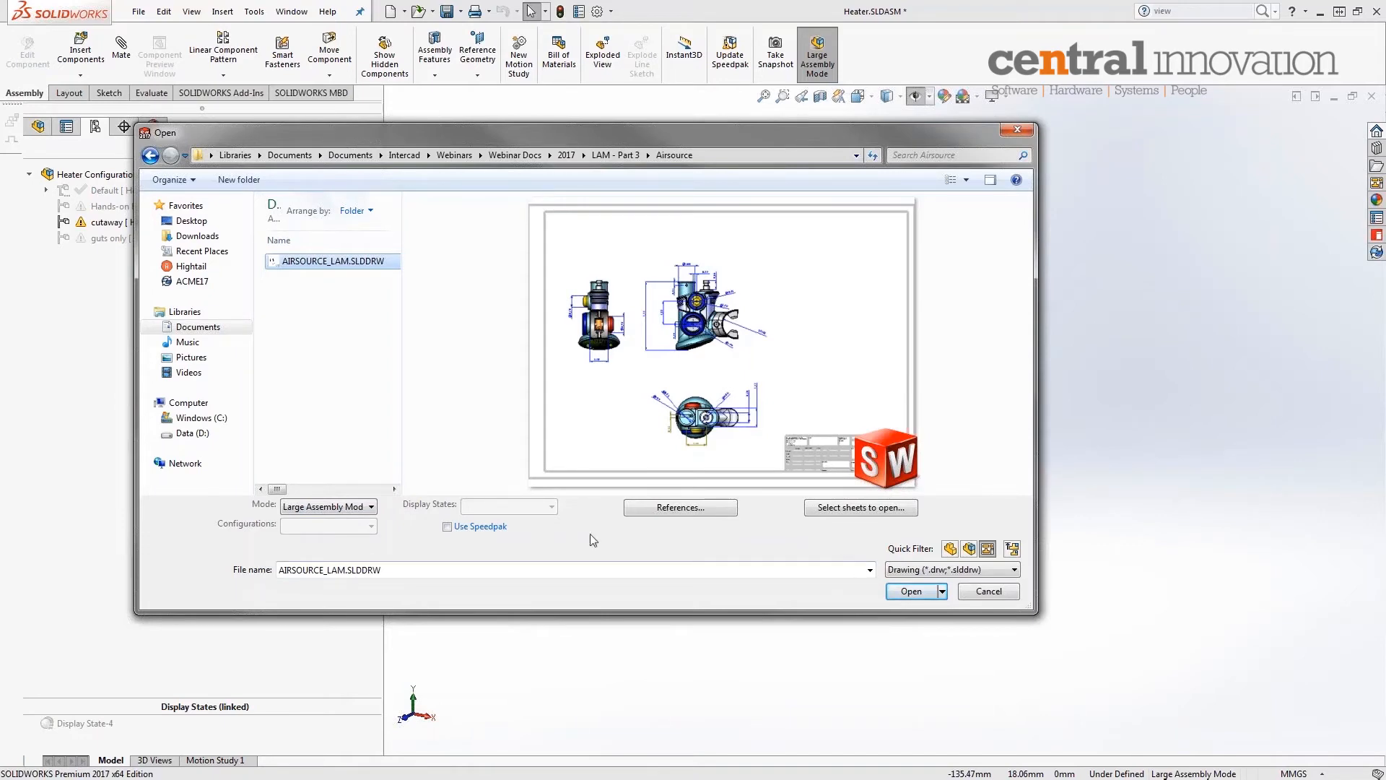
# Step: Open AIRSOURCE_LAM.SLDDRW in Large Assembly Mode with only the BOM sheet selected to load, leaving Sheet1 as quick view
pyautogui.click(828, 509)
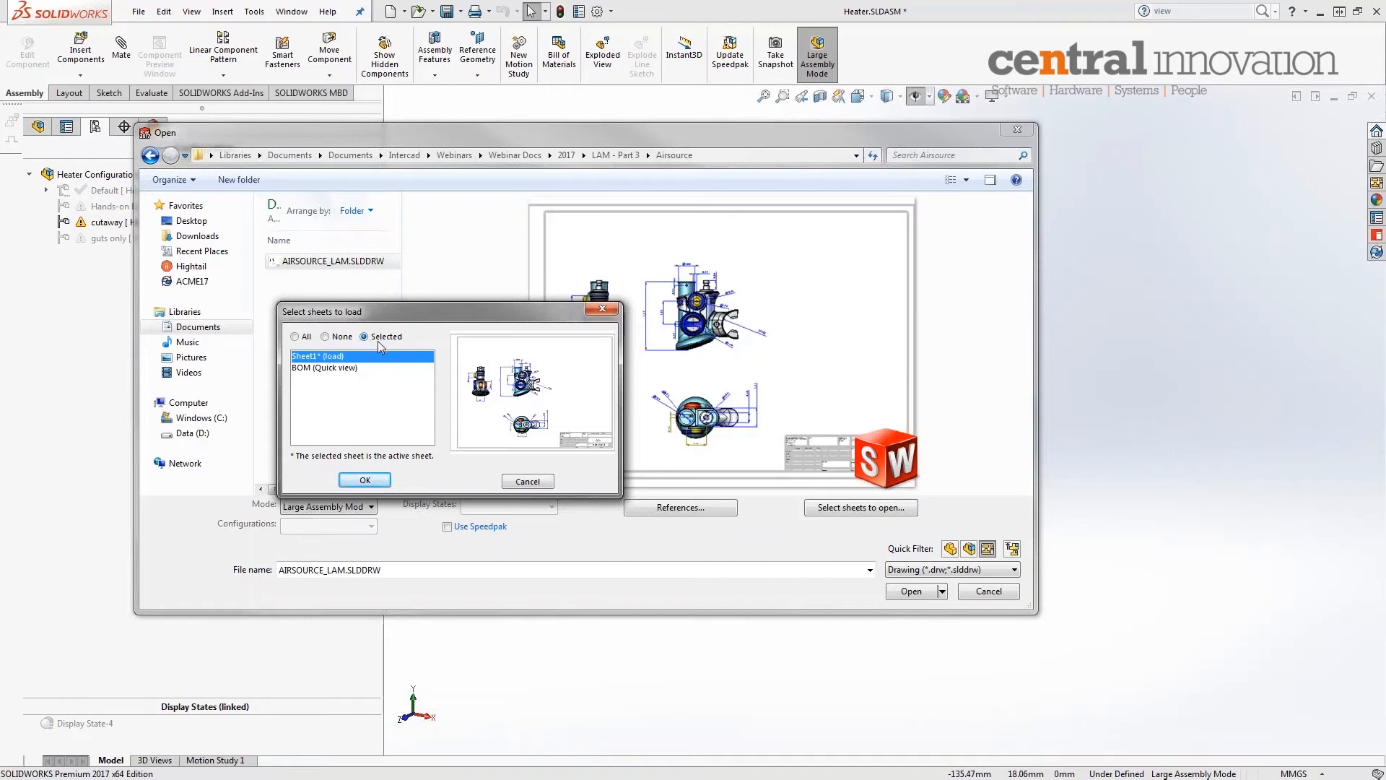
pyautogui.click(331, 368)
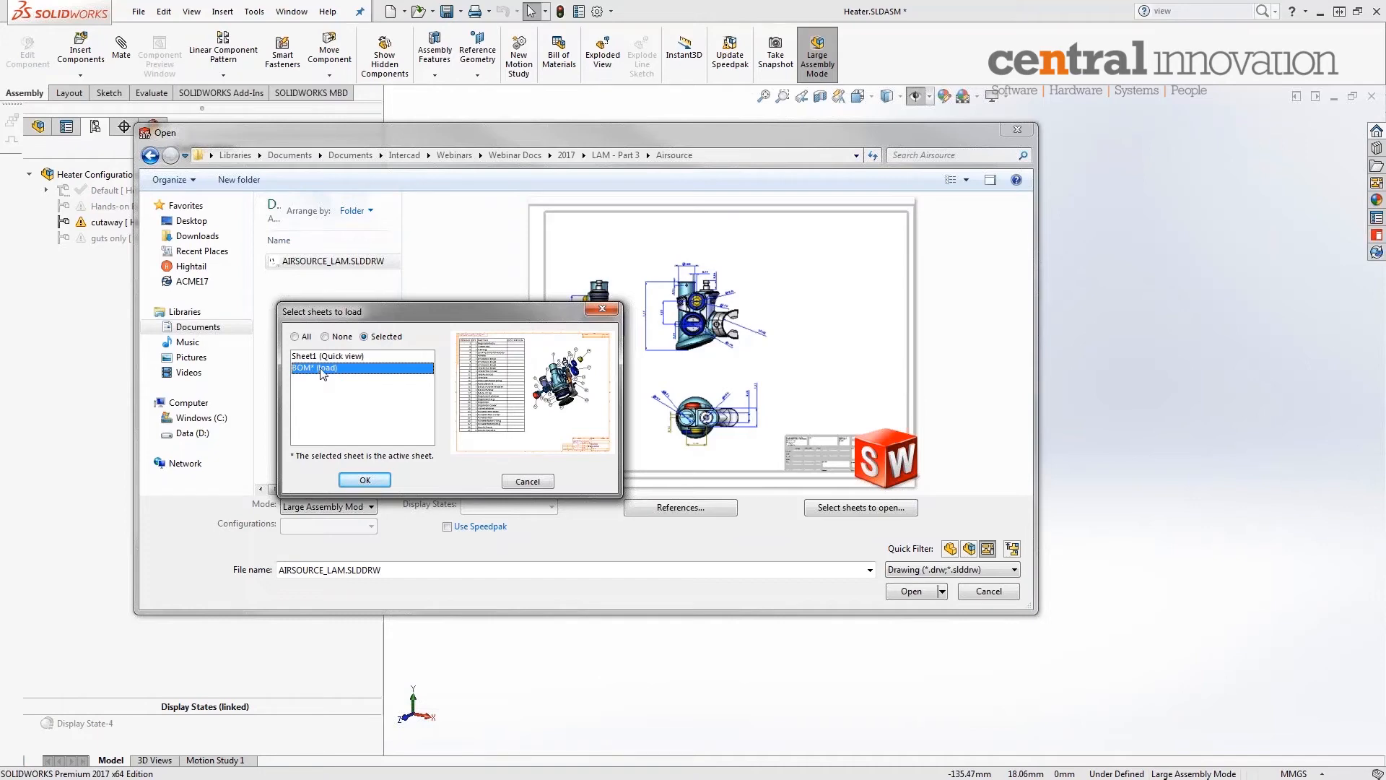
pyautogui.click(326, 357)
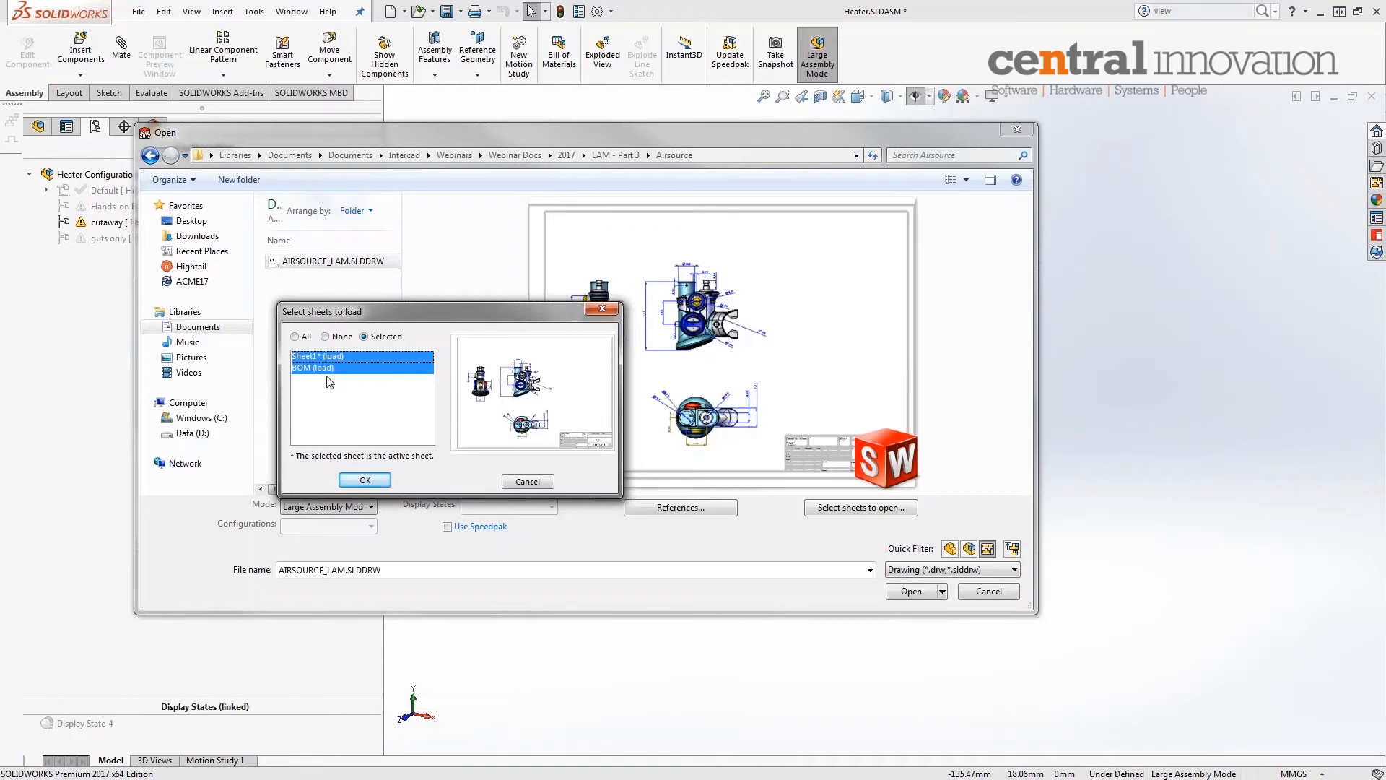
pyautogui.click(334, 370)
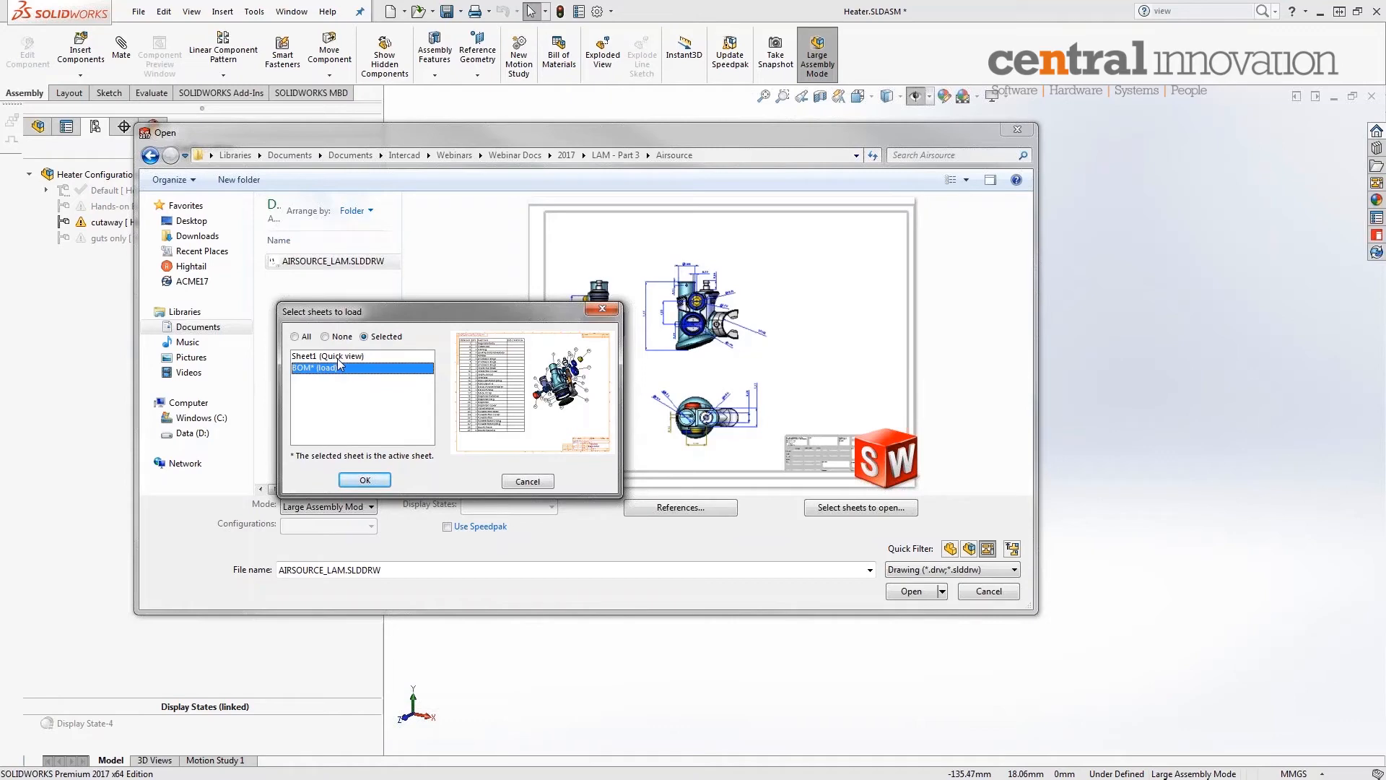
pyautogui.click(363, 481)
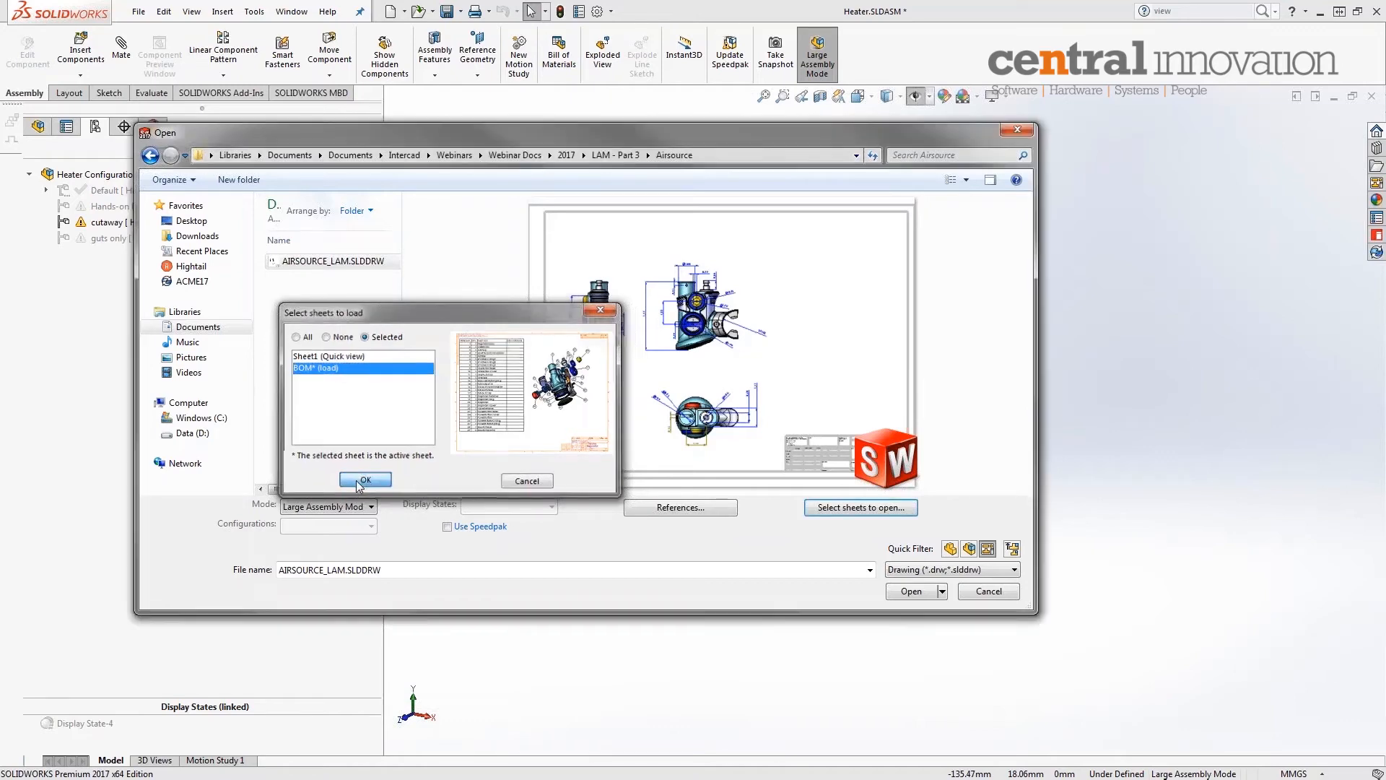
pyautogui.click(911, 591)
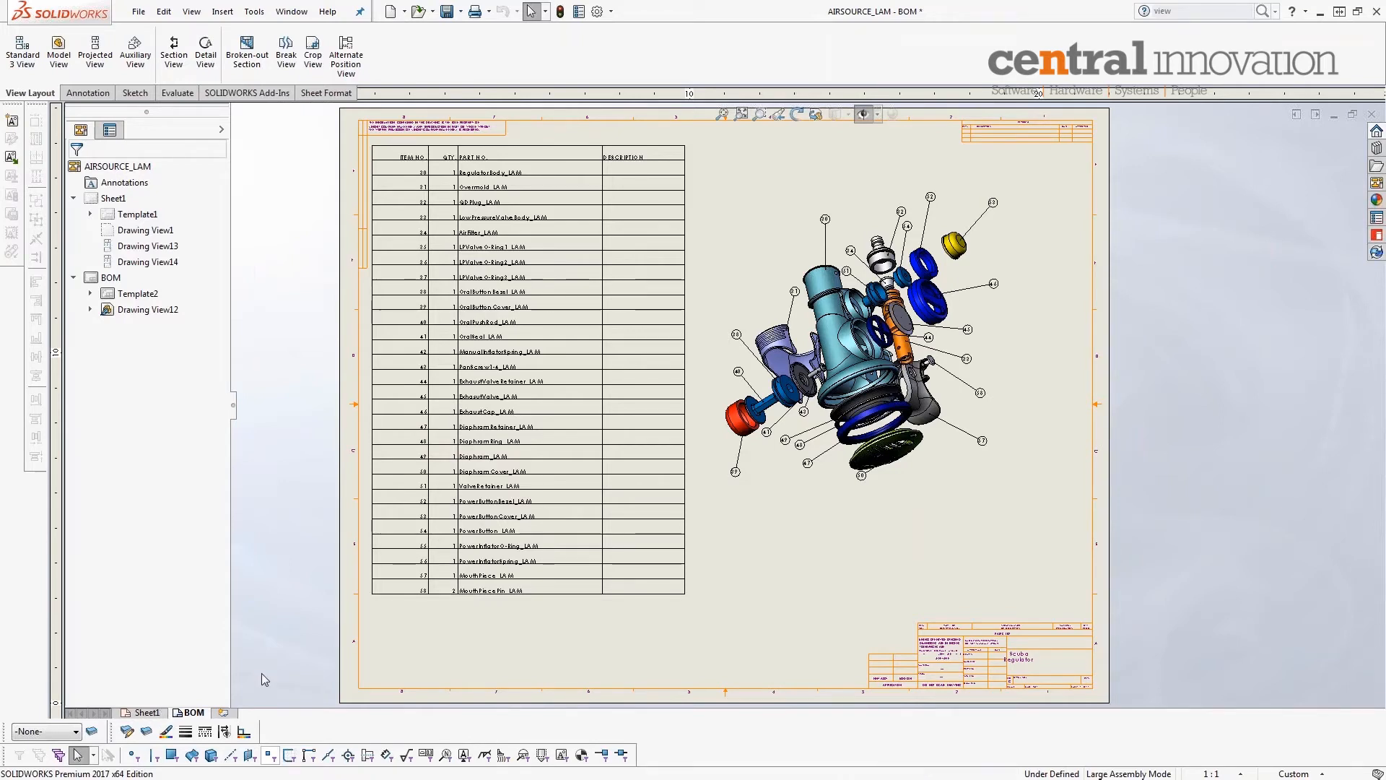
# Step: Switch to Sheet1 of the AIRSOURCE_LAM drawing and load the sheet from its quick view state
pyautogui.click(151, 714)
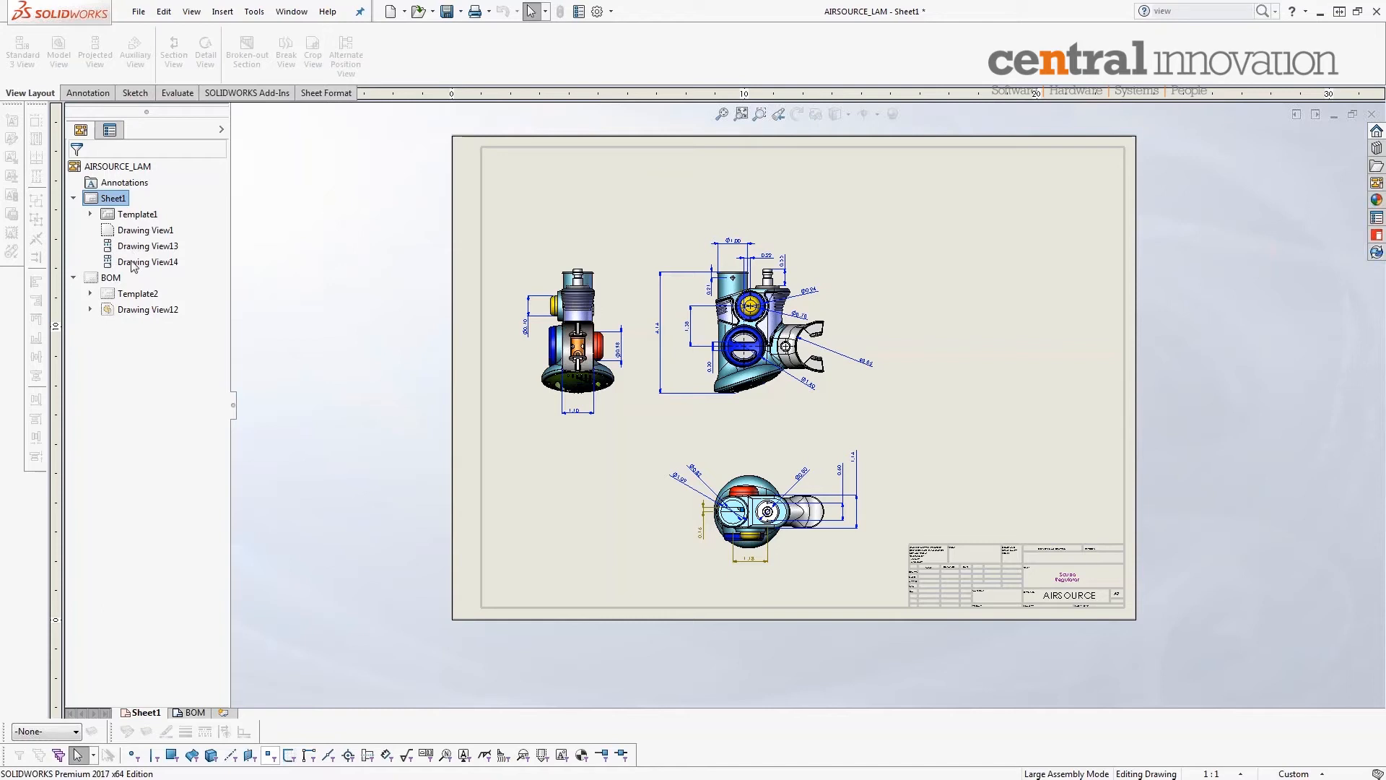
pyautogui.rightClick(617, 272)
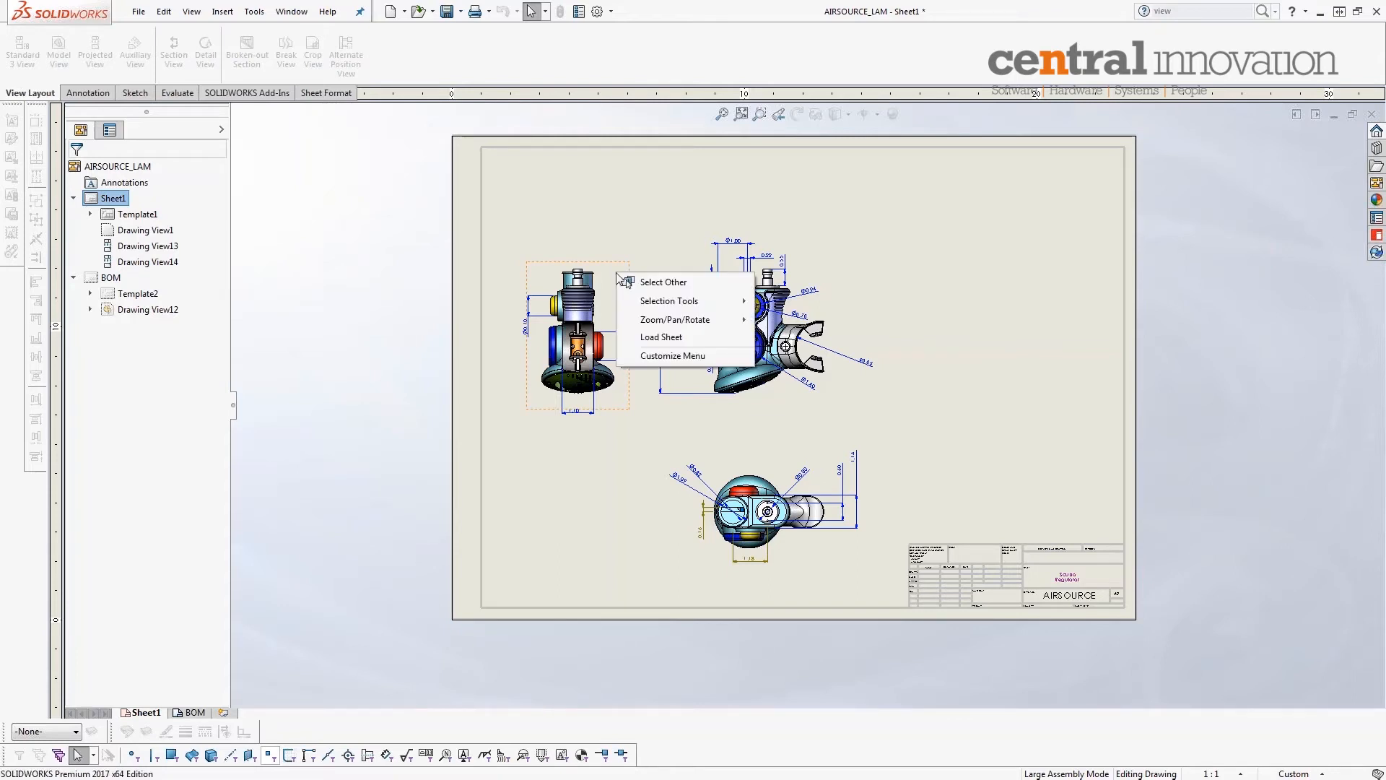
pyautogui.click(648, 337)
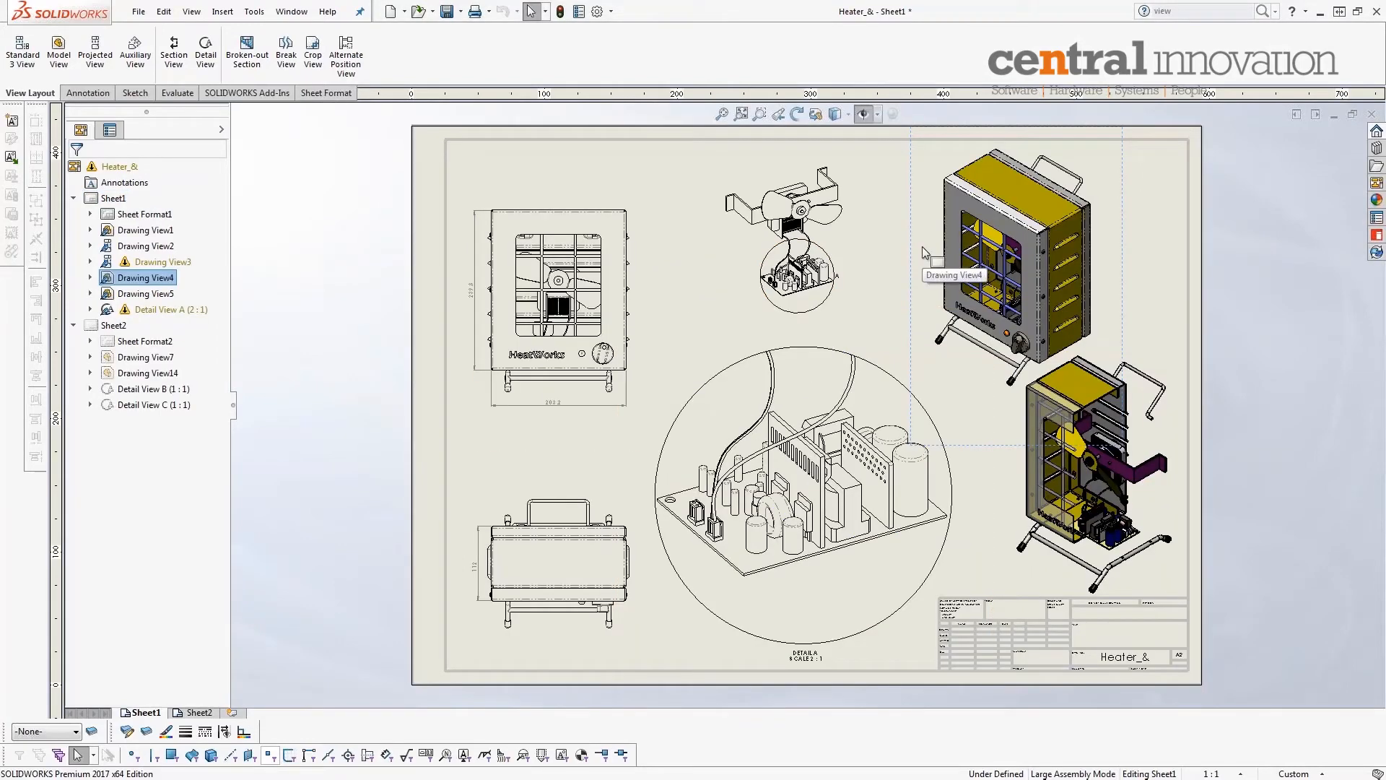
# Step: In the Heater_& drawing, examine the Hide entry in the context menu customization for Drawing View4 and close the menu
pyautogui.rightClick(917, 169)
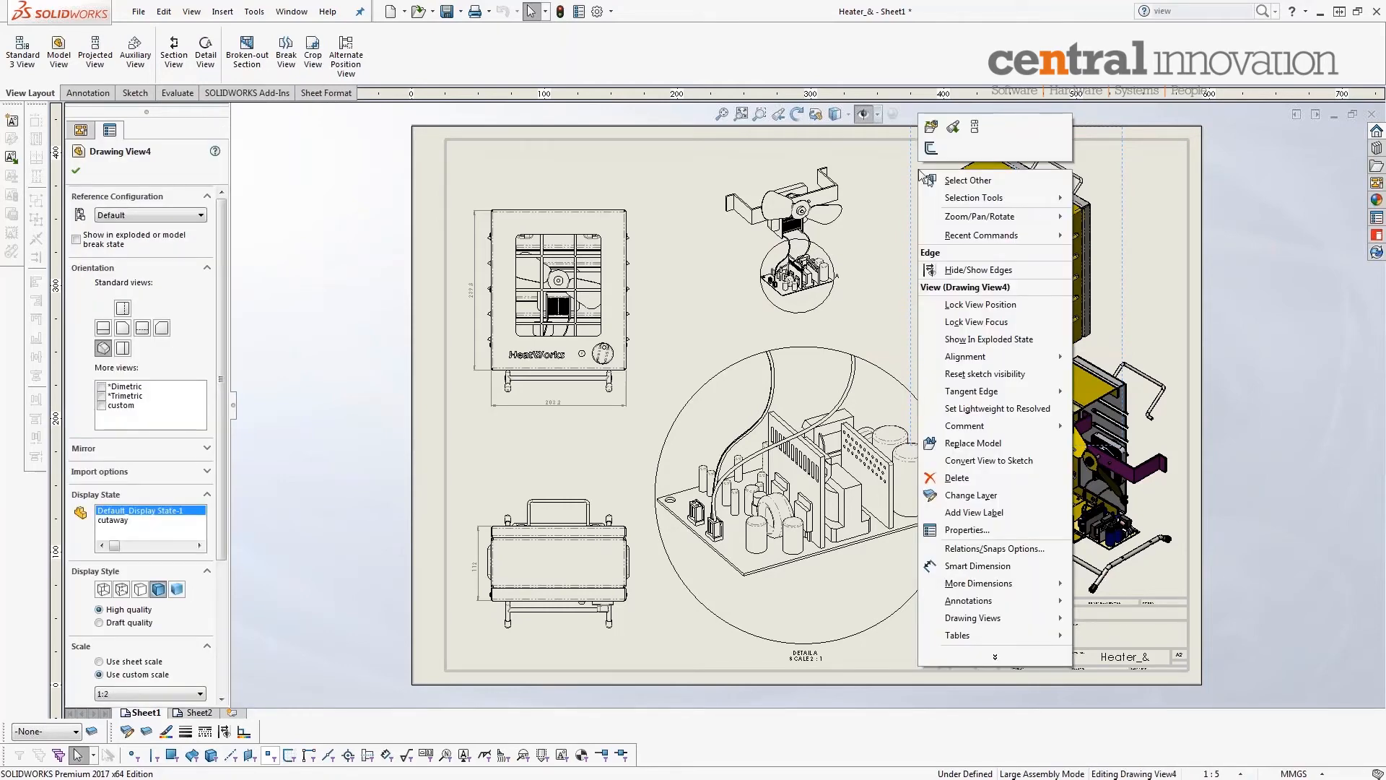
pyautogui.click(982, 657)
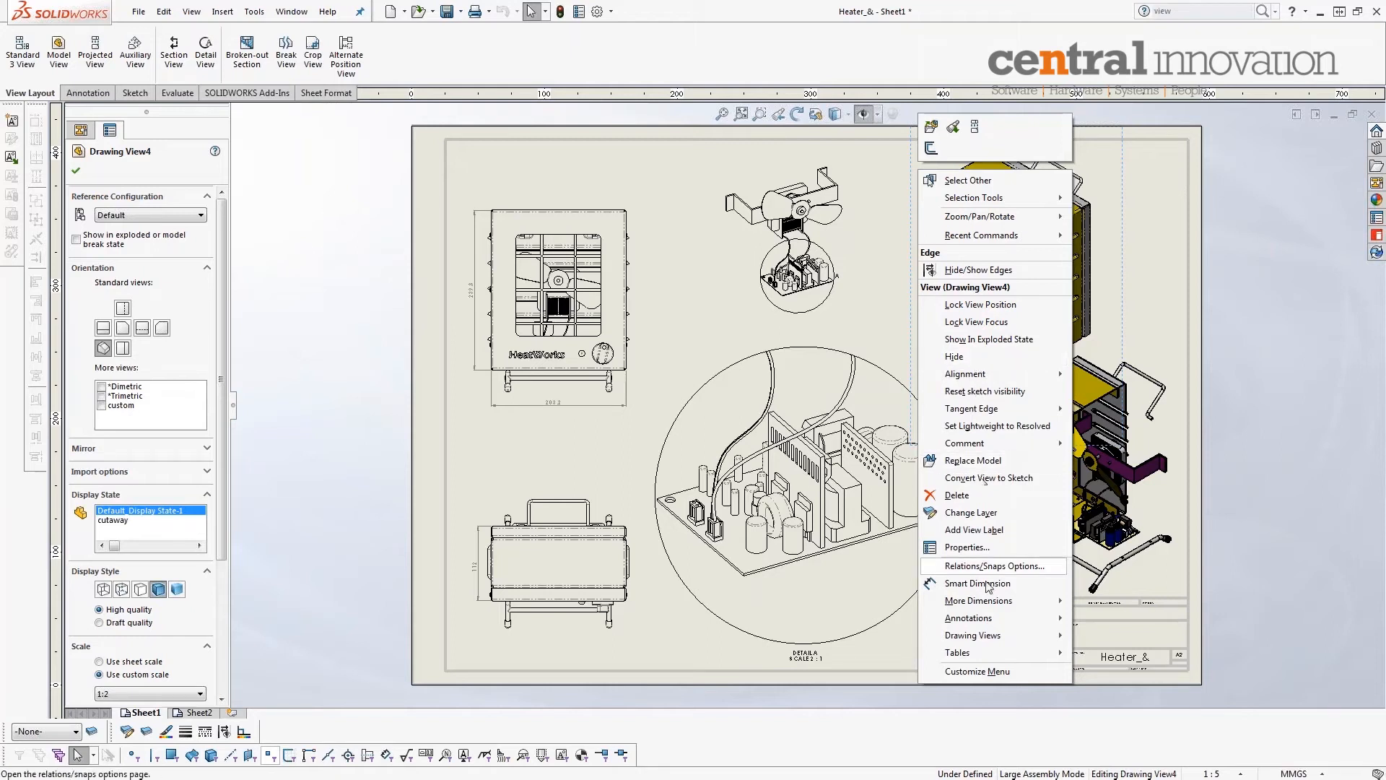
pyautogui.click(982, 672)
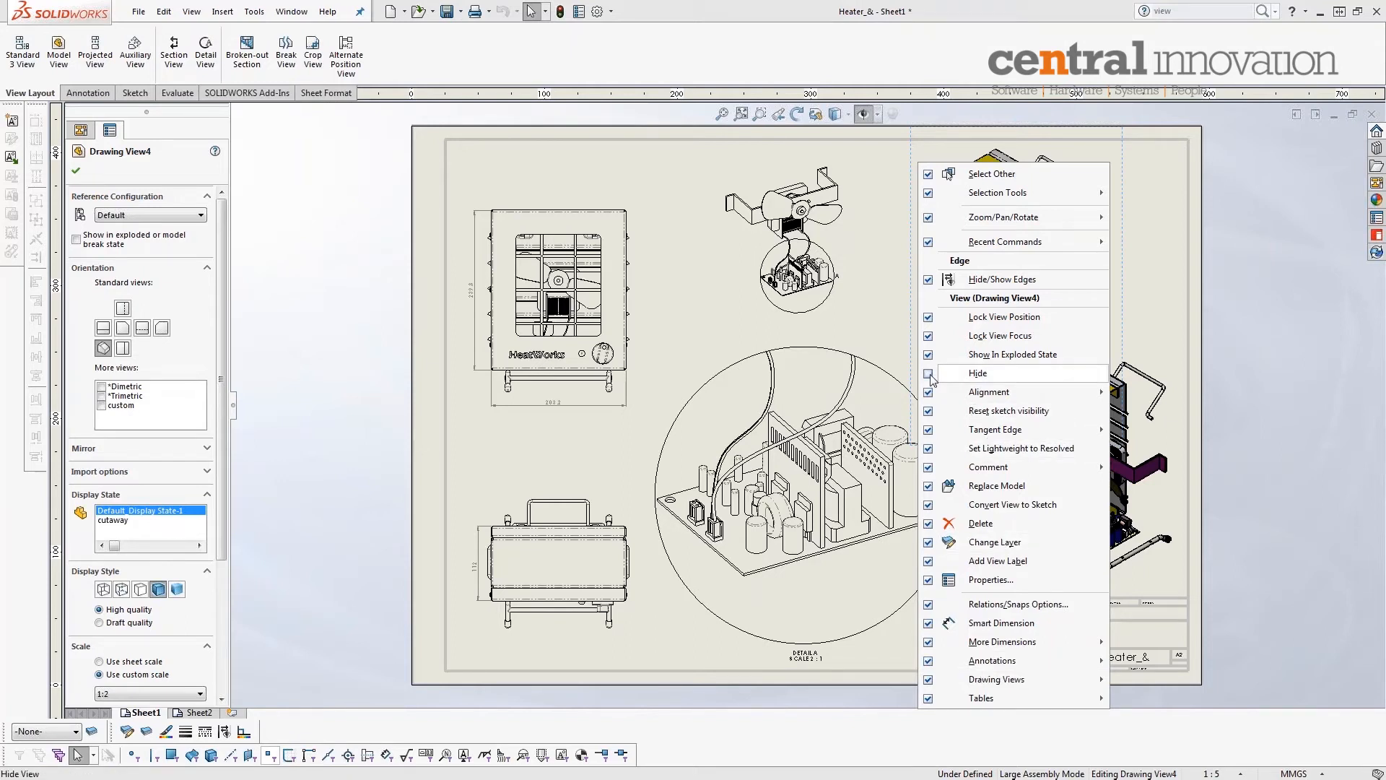
pyautogui.click(683, 276)
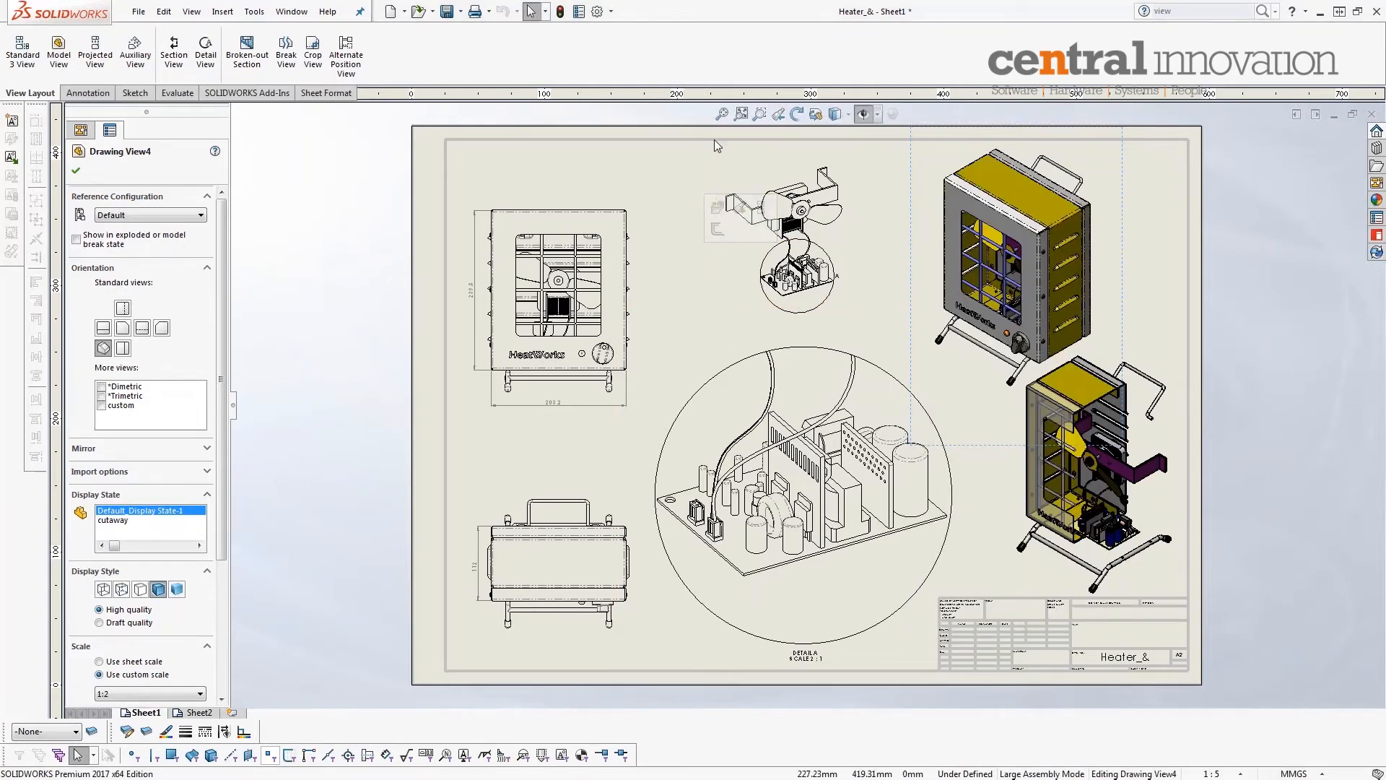
pyautogui.click(672, 150)
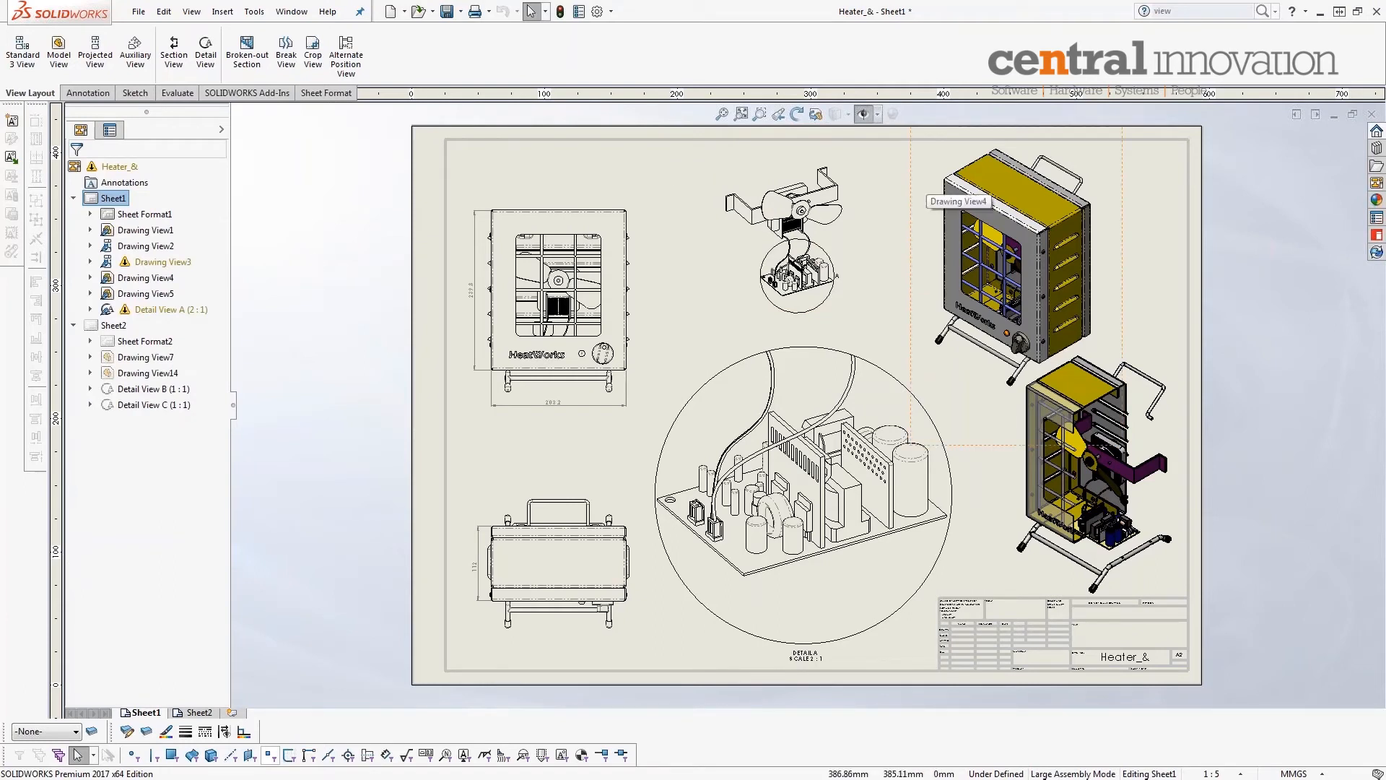
# Step: Hide Drawing View4, the shaded isometric heater view on Sheet1
pyautogui.rightClick(153, 281)
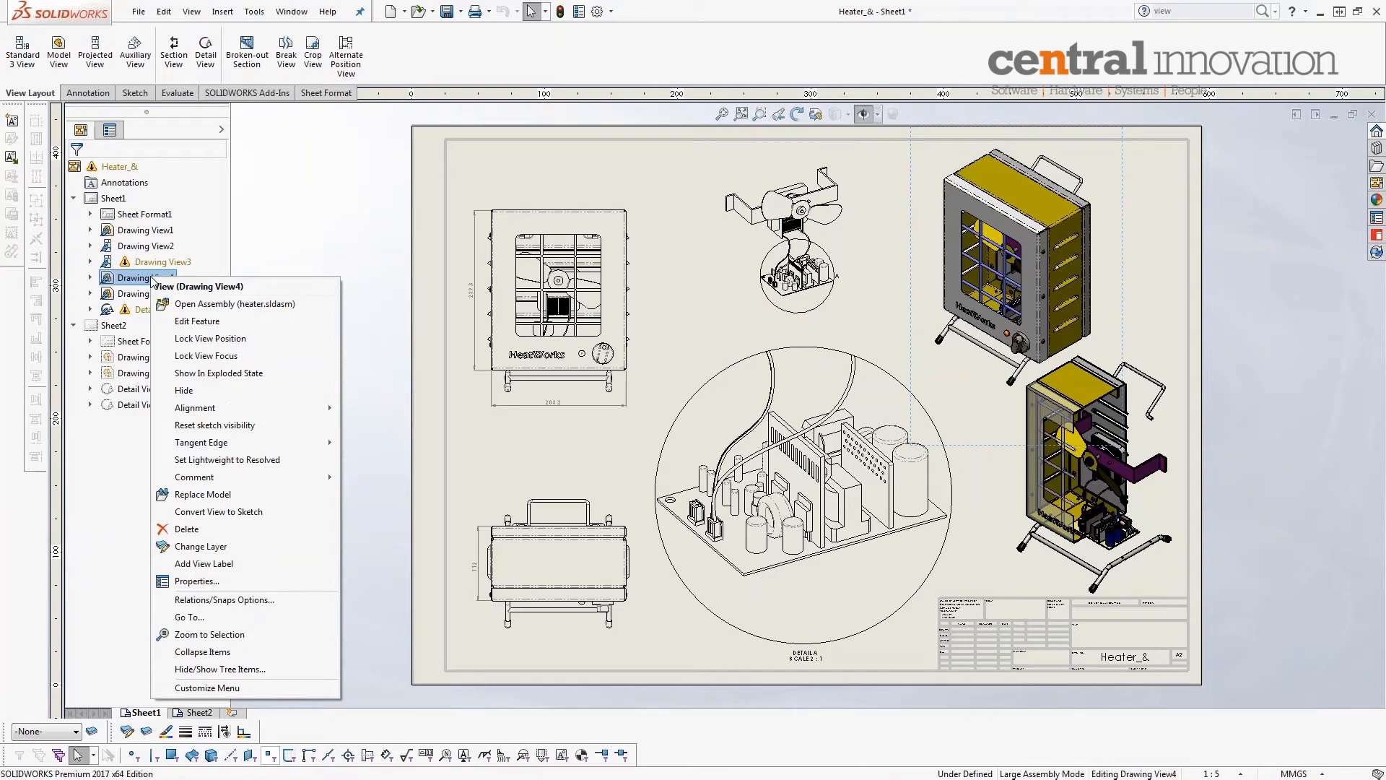
pyautogui.click(201, 390)
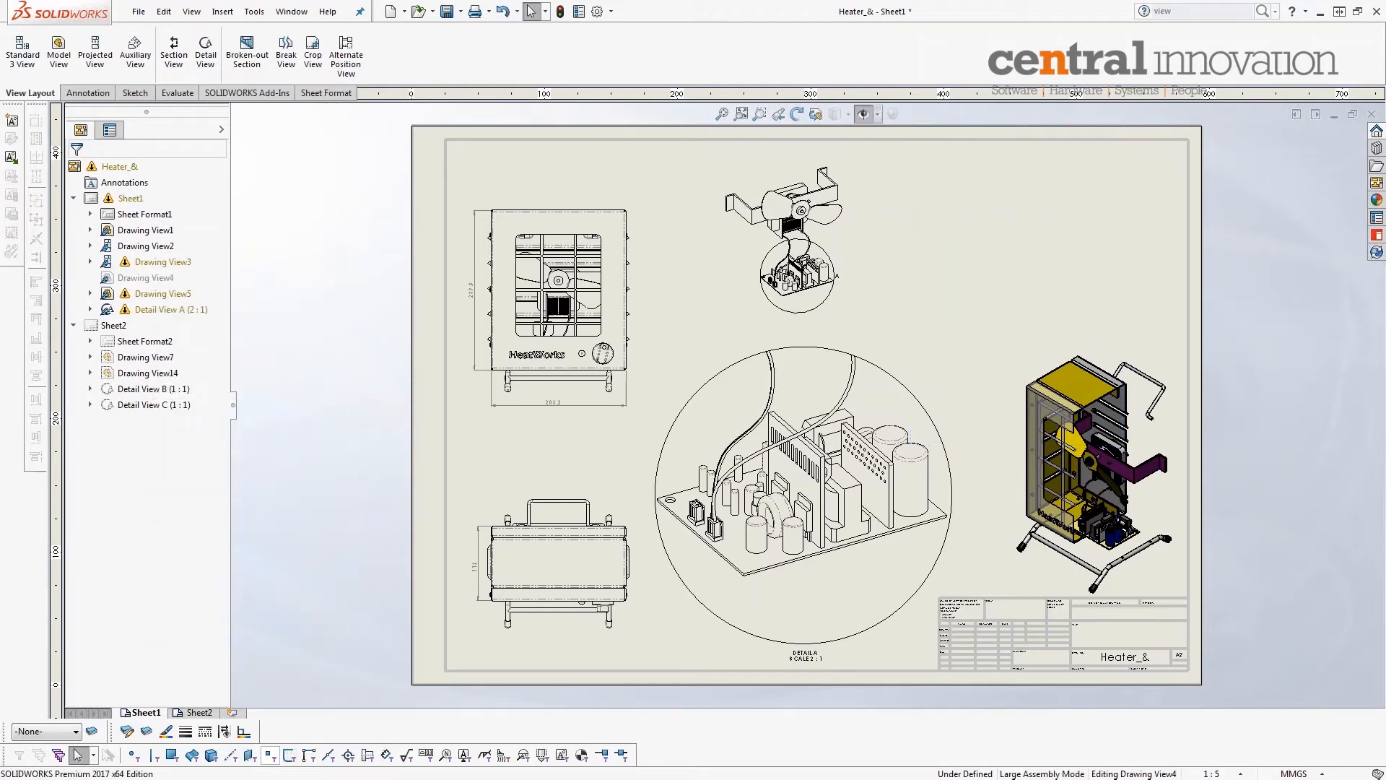